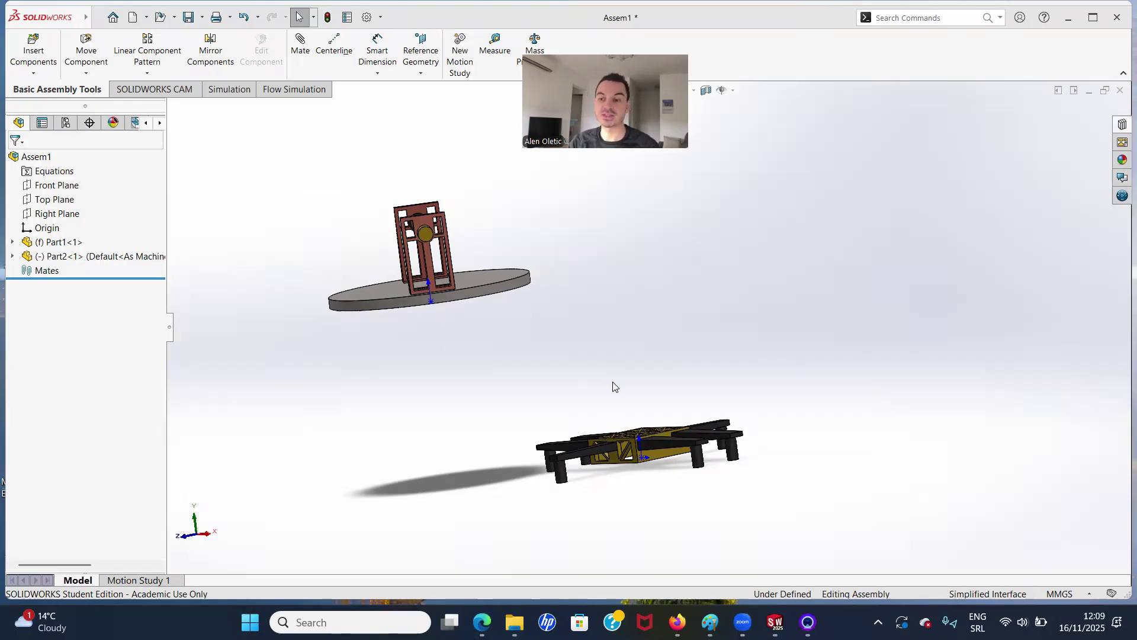
Examine the round platform with its roller frame and the six-legged base, checking how the platform moves.
middle_drag(613, 358, 622, 420)
scroll(656, 447, down, 1)
scroll(636, 451, up, 2)
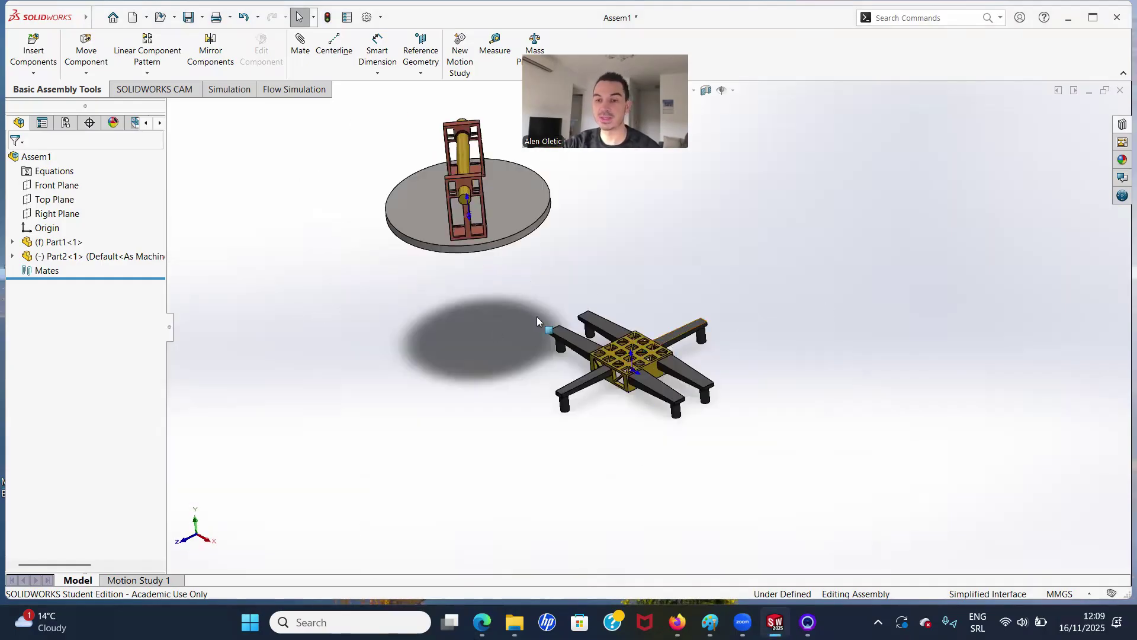
scroll(539, 326, down, 1)
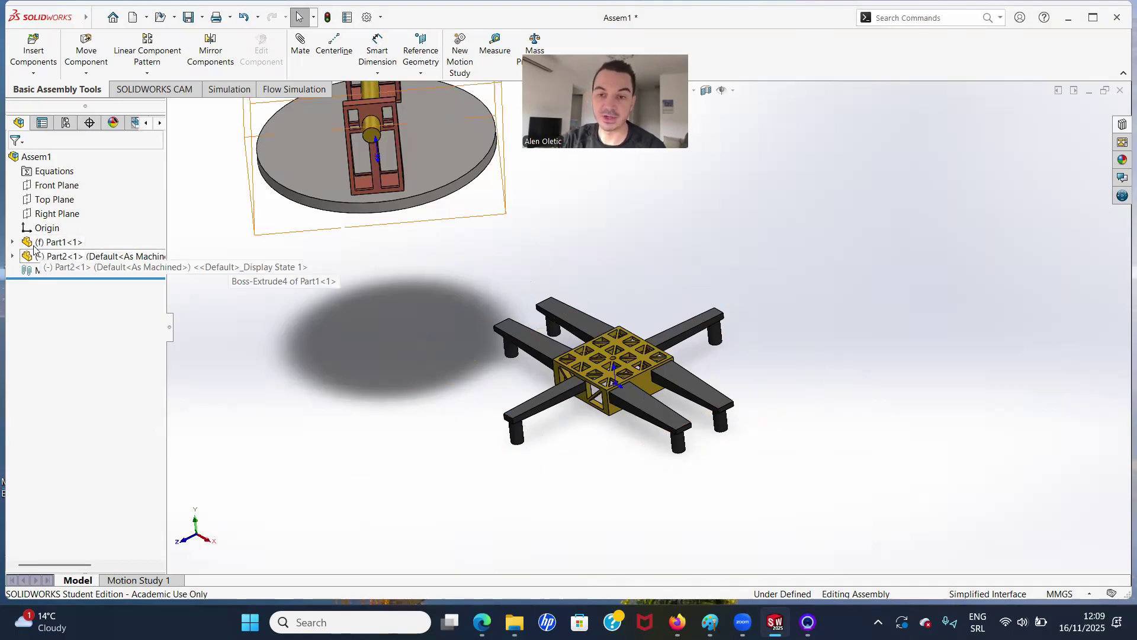
middle_drag(547, 419, 633, 346)
drag(411, 185, 407, 261)
key(Escape)
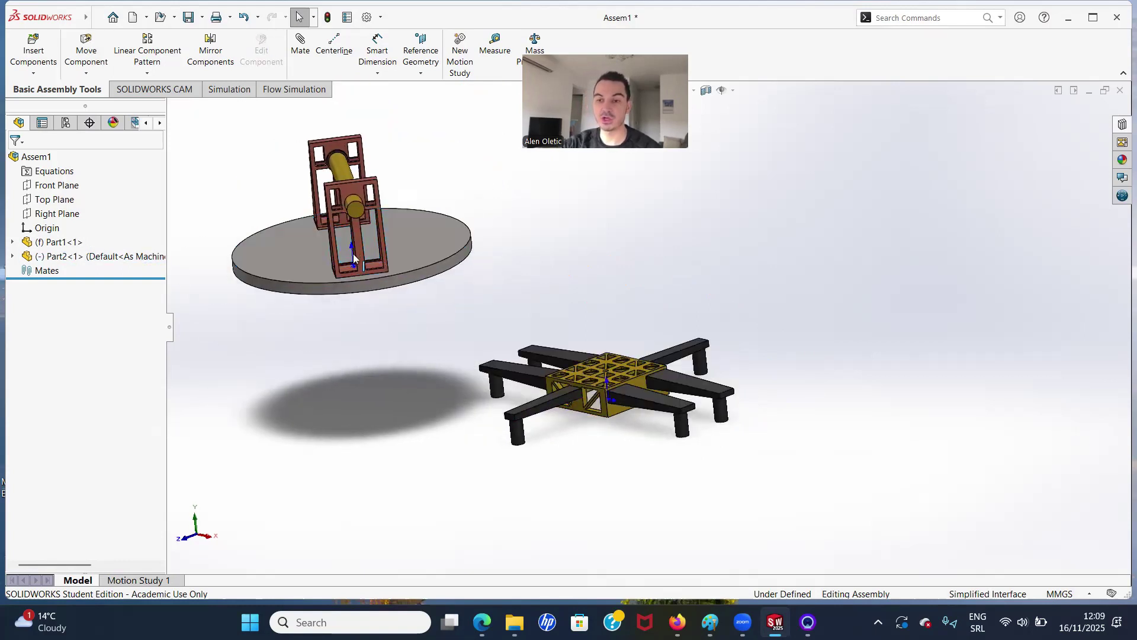
middle_drag(387, 255, 408, 290)
drag(386, 292, 368, 261)
click(245, 387)
middle_drag(471, 403, 479, 360)
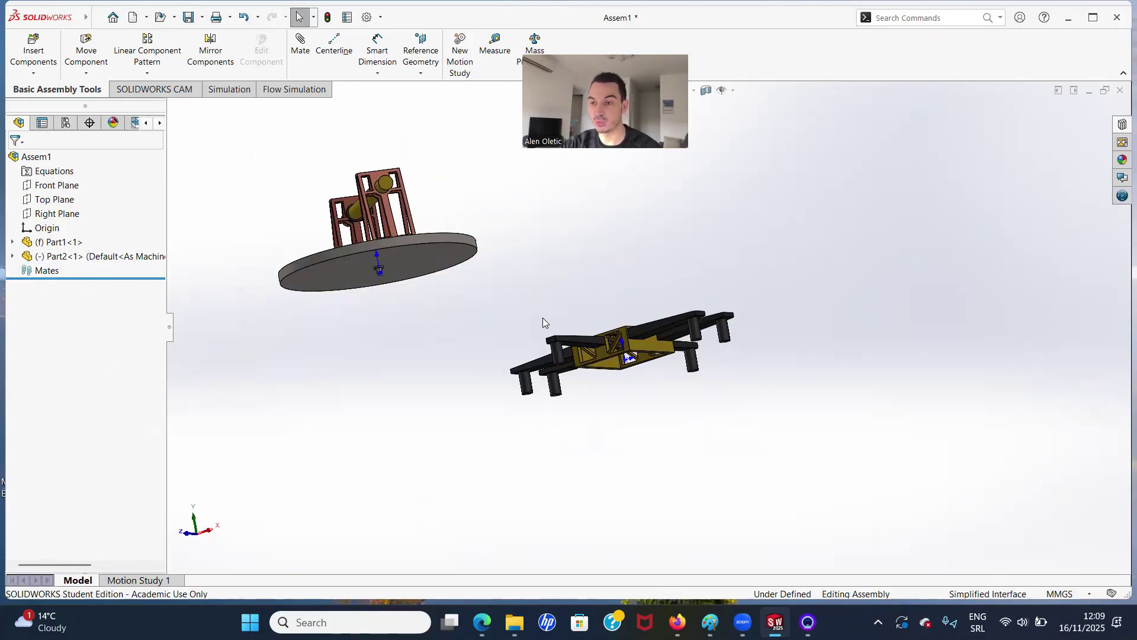
Examine the flanged pin at the centre of the round platform's underside.
middle_drag(629, 261, 498, 228)
middle_drag(415, 236, 497, 345)
scroll(433, 430, down, 5)
scroll(468, 367, down, 5)
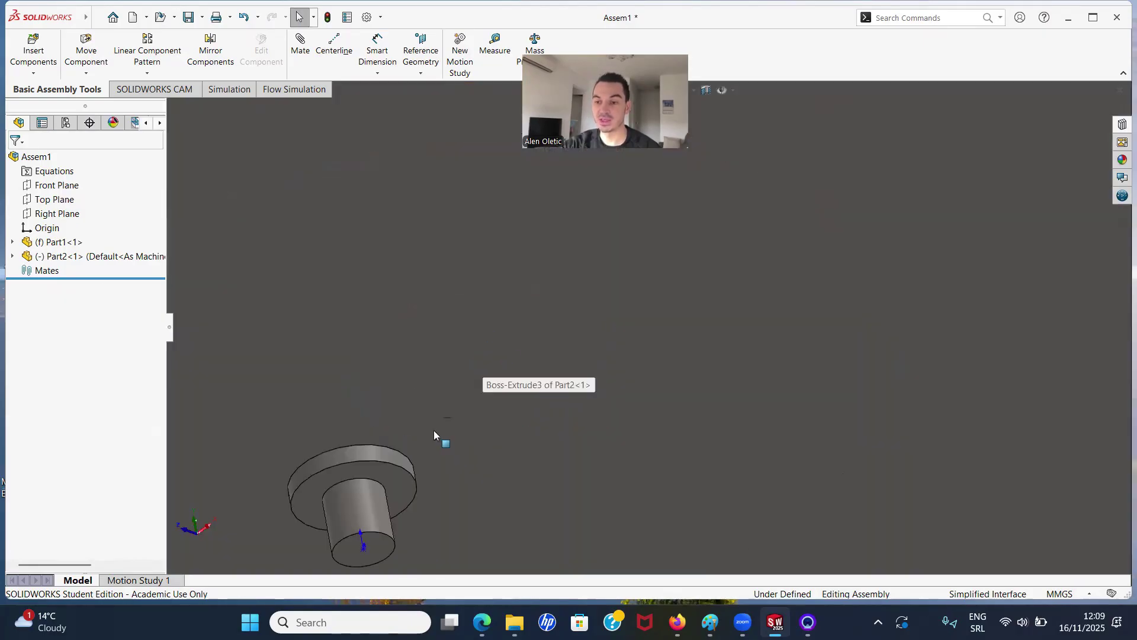
scroll(521, 418, up, 5)
scroll(536, 409, down, 3)
scroll(663, 364, up, 3)
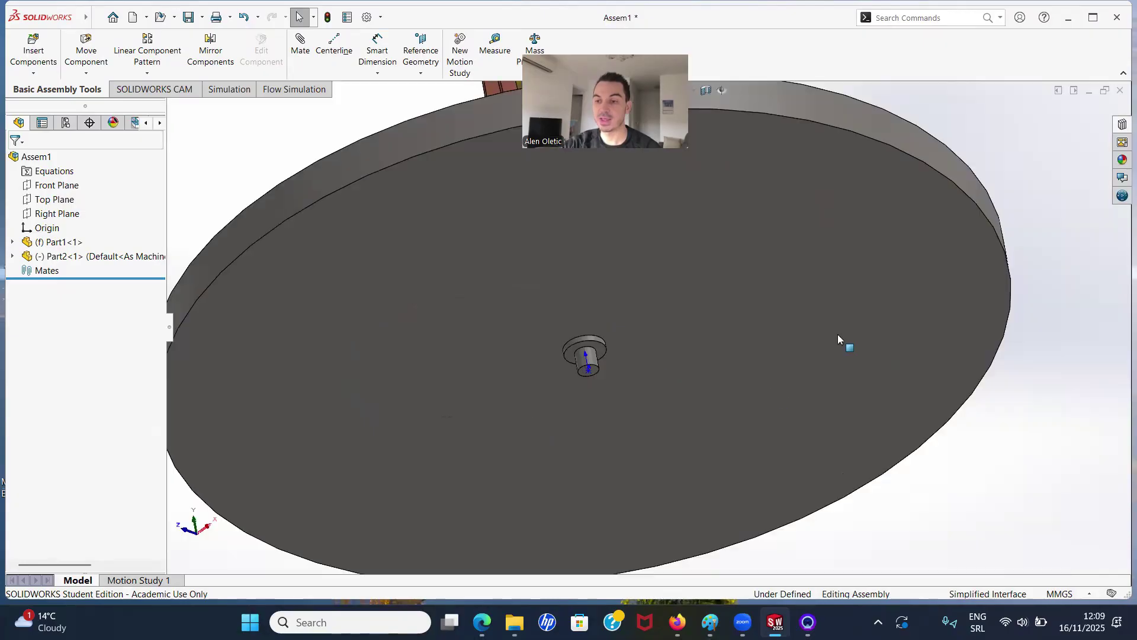
scroll(772, 389, up, 5)
middle_drag(873, 487, 890, 304)
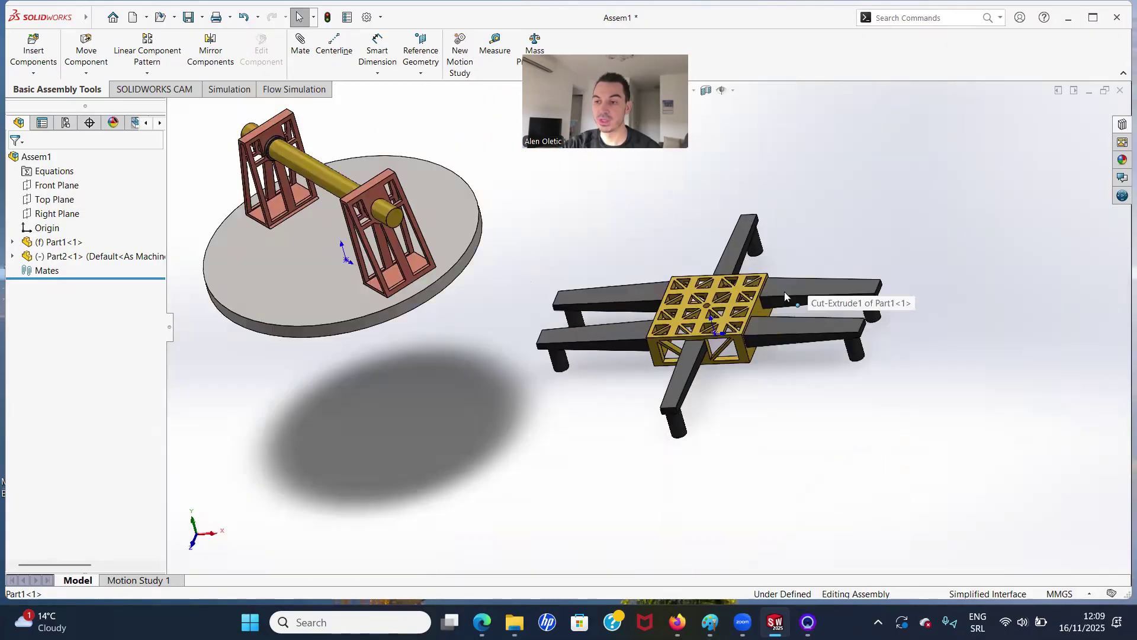
Inspect the pin's flange under the platform and the base's perforated top face as mating geometry.
middle_drag(575, 215, 531, 198)
scroll(449, 321, down, 6)
scroll(478, 379, down, 4)
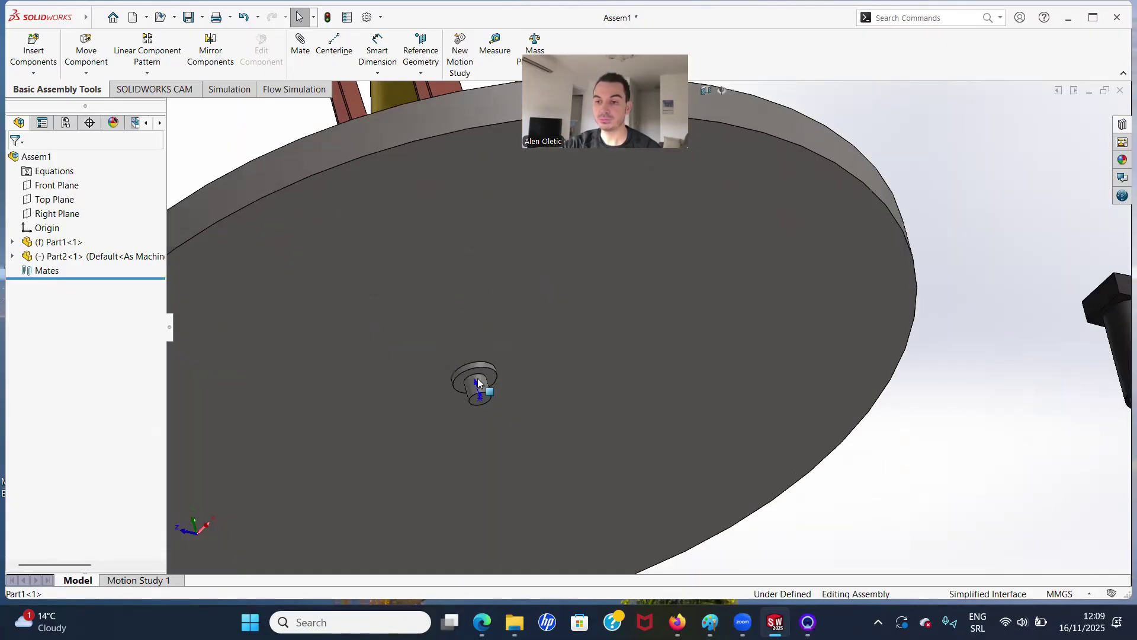
click(483, 372)
scroll(602, 390, up, 8)
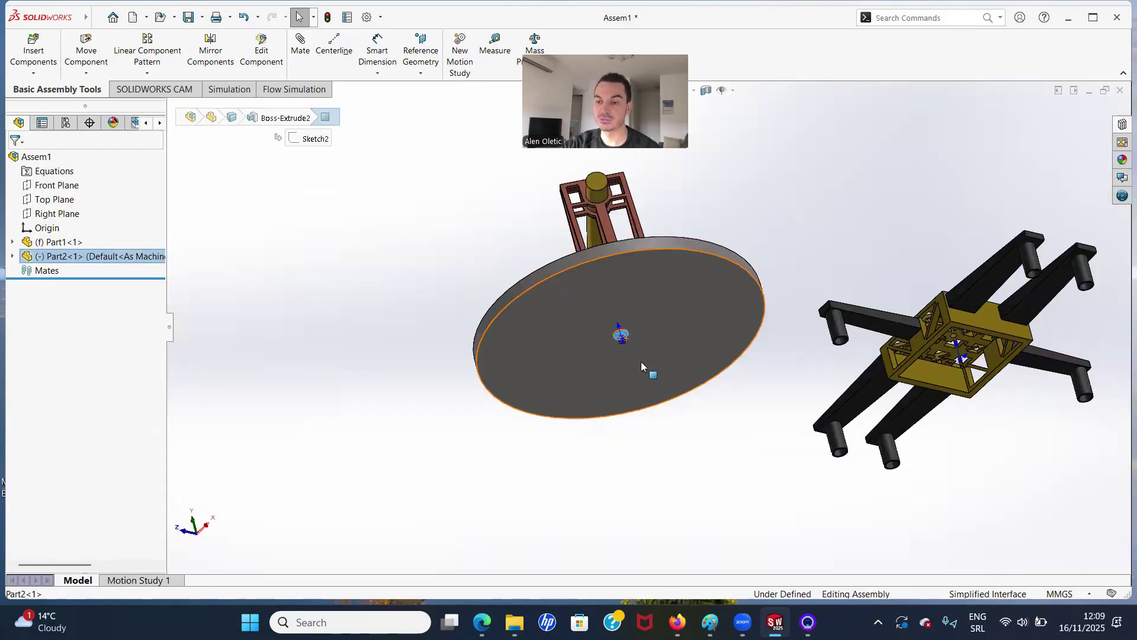
middle_drag(767, 397, 696, 284)
scroll(687, 423, down, 8)
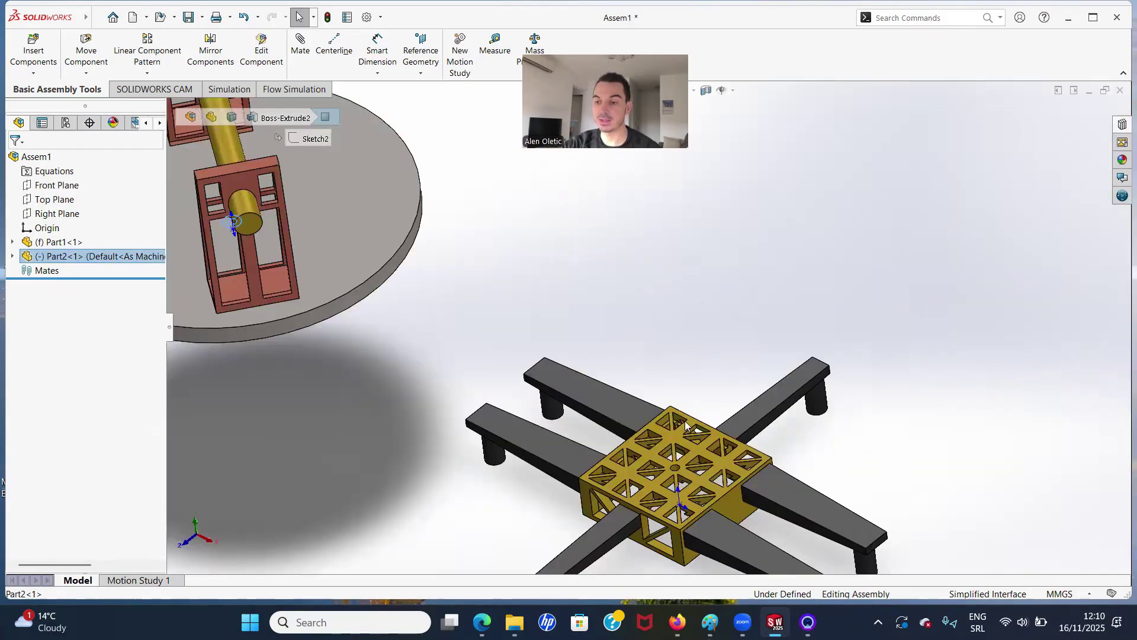
click(673, 399)
scroll(770, 361, up, 8)
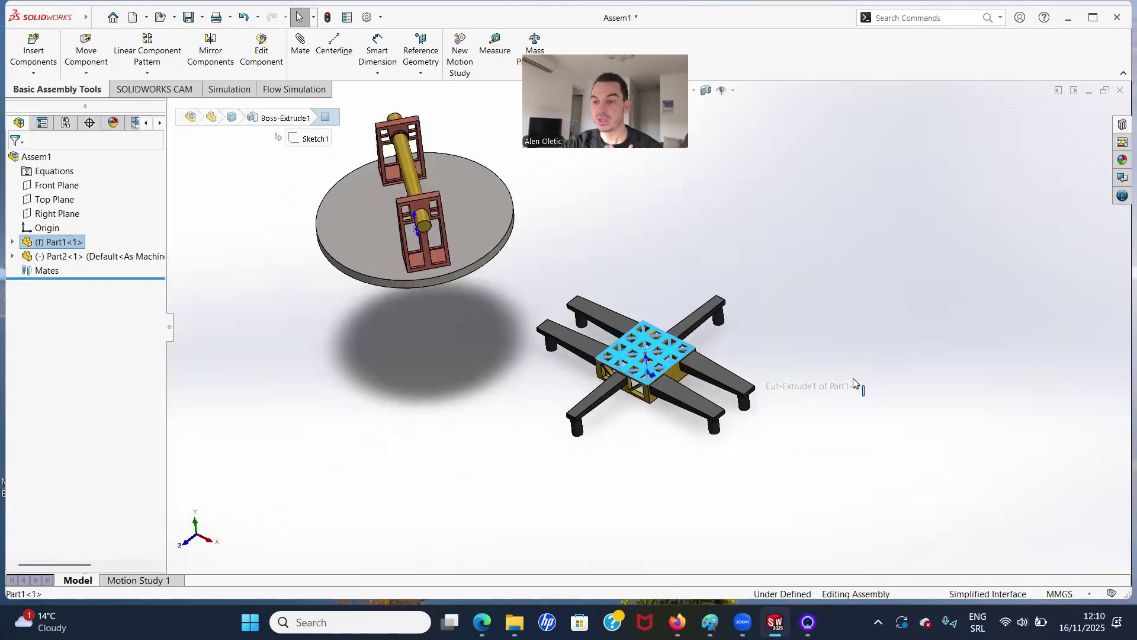
click(837, 379)
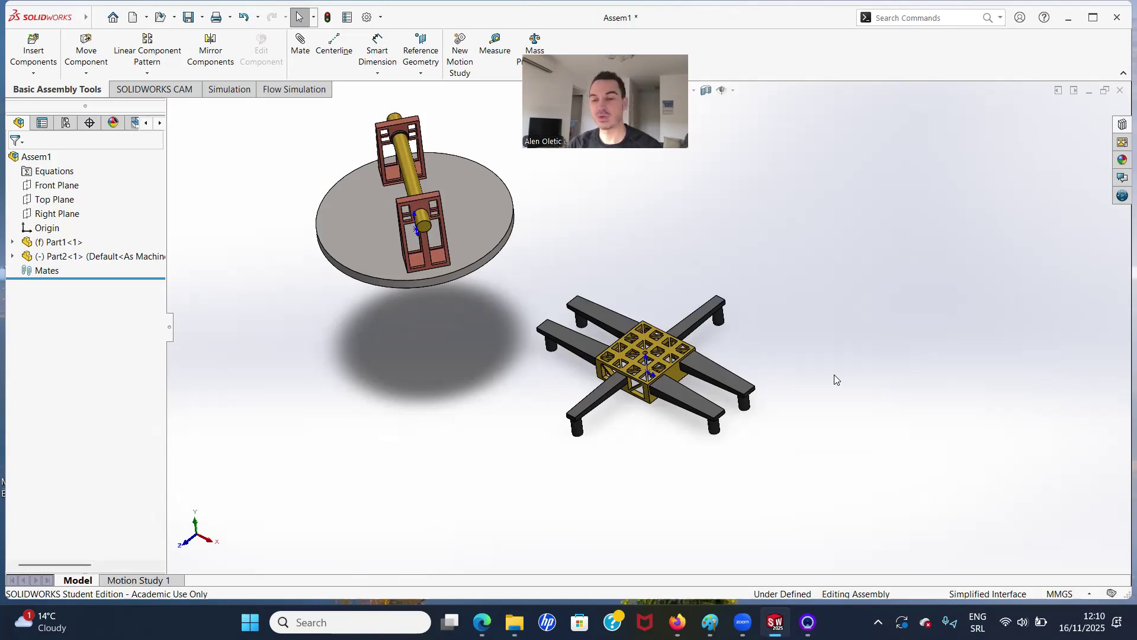
middle_drag(488, 357, 551, 278)
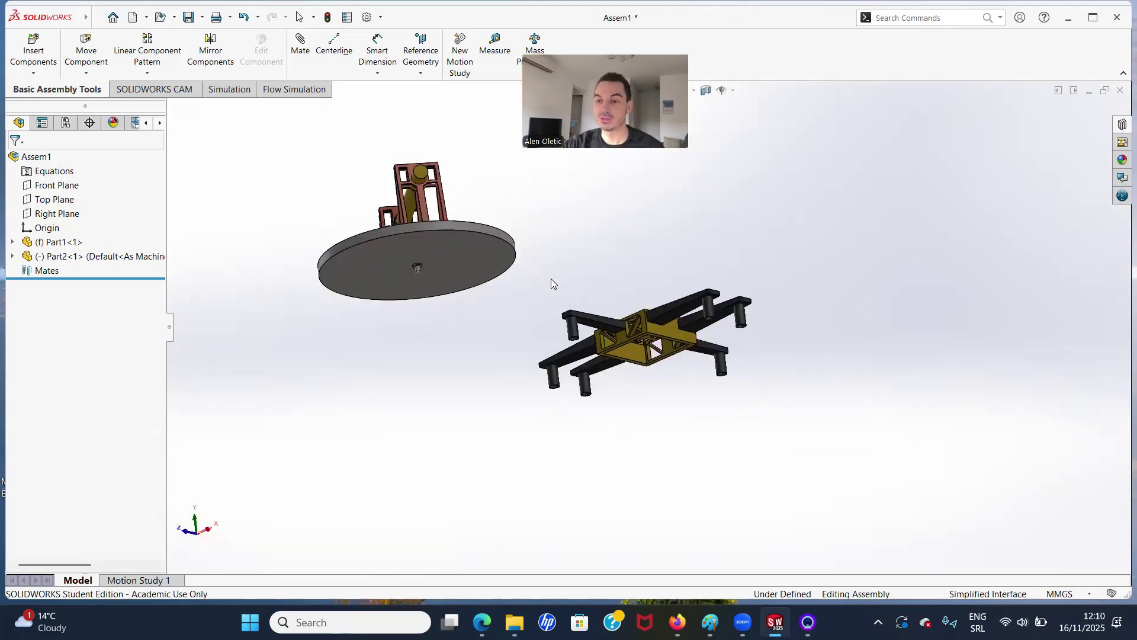
scroll(544, 275, down, 3)
scroll(546, 280, up, 3)
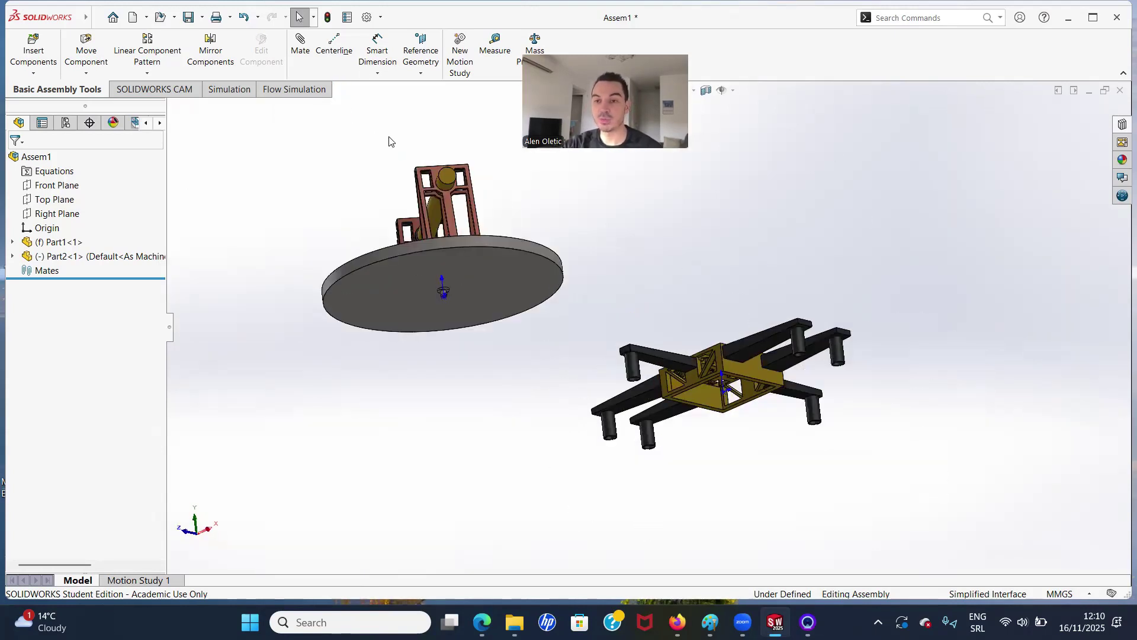
Add a concentric mate between the platform's cylindrical pin and the round hole in the base's top plate.
click(302, 66)
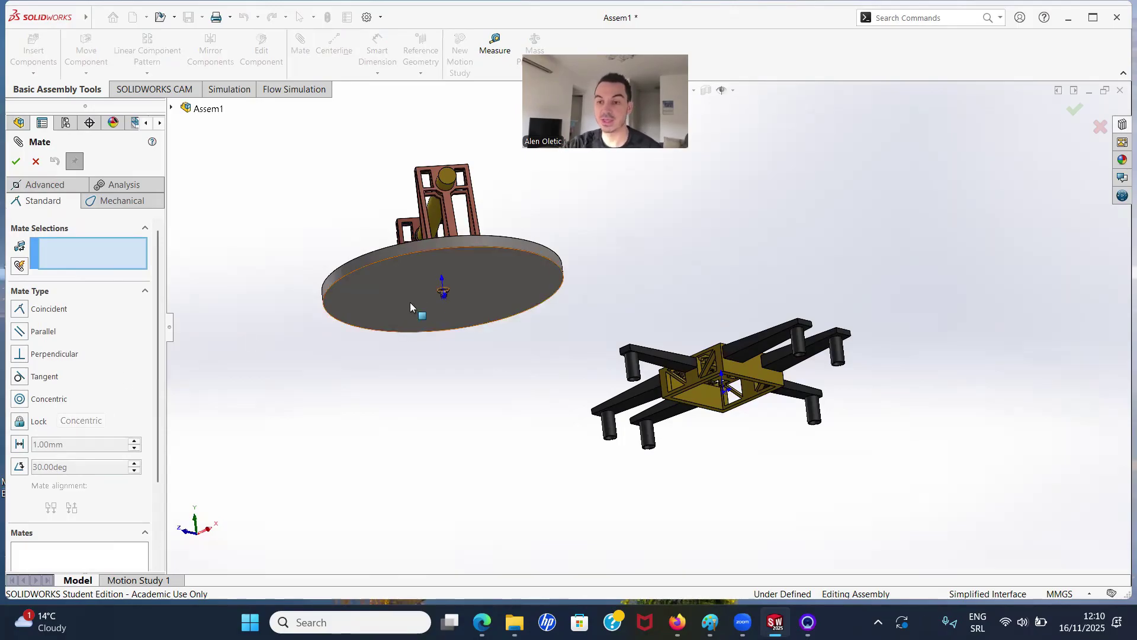
scroll(462, 304, down, 6)
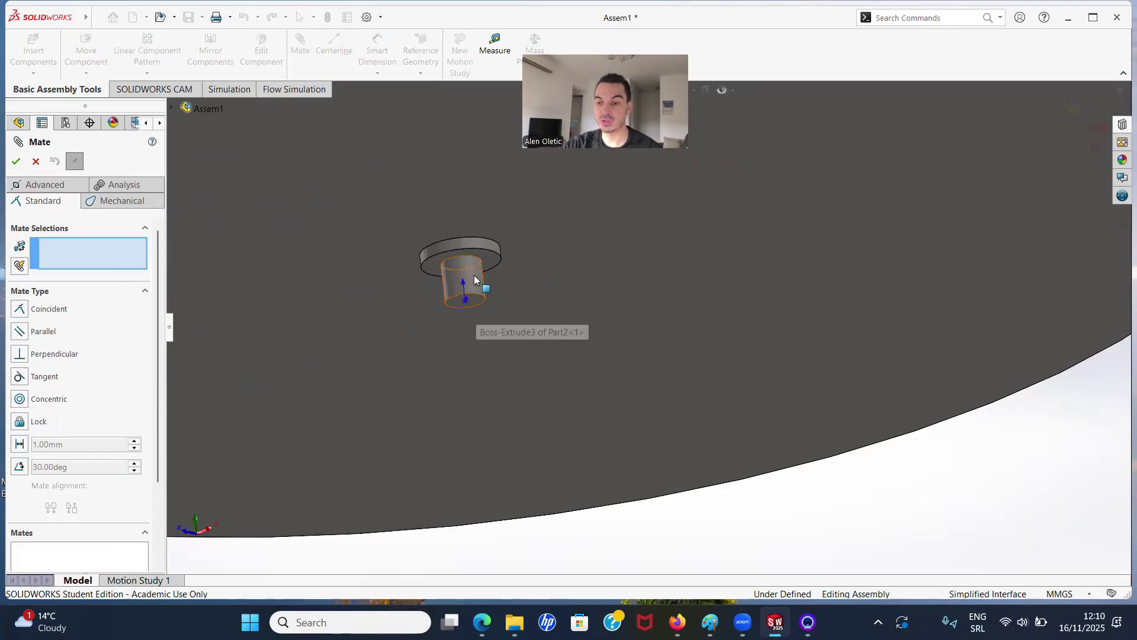
click(625, 400)
scroll(716, 352, up, 6)
scroll(832, 348, up, 2)
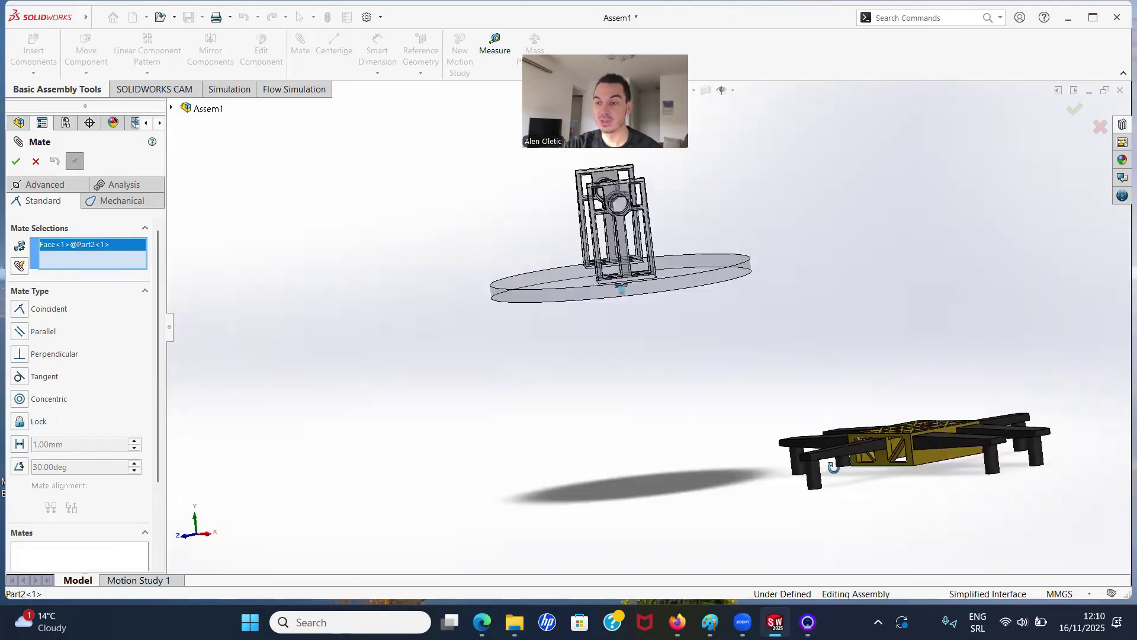
scroll(679, 382, down, 10)
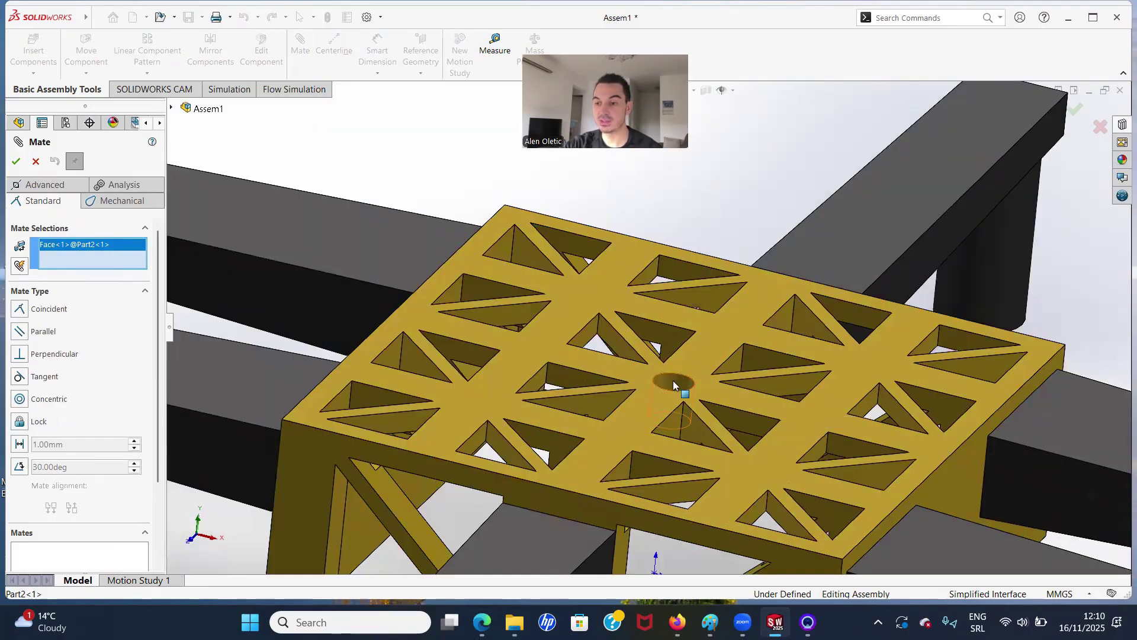
click(675, 382)
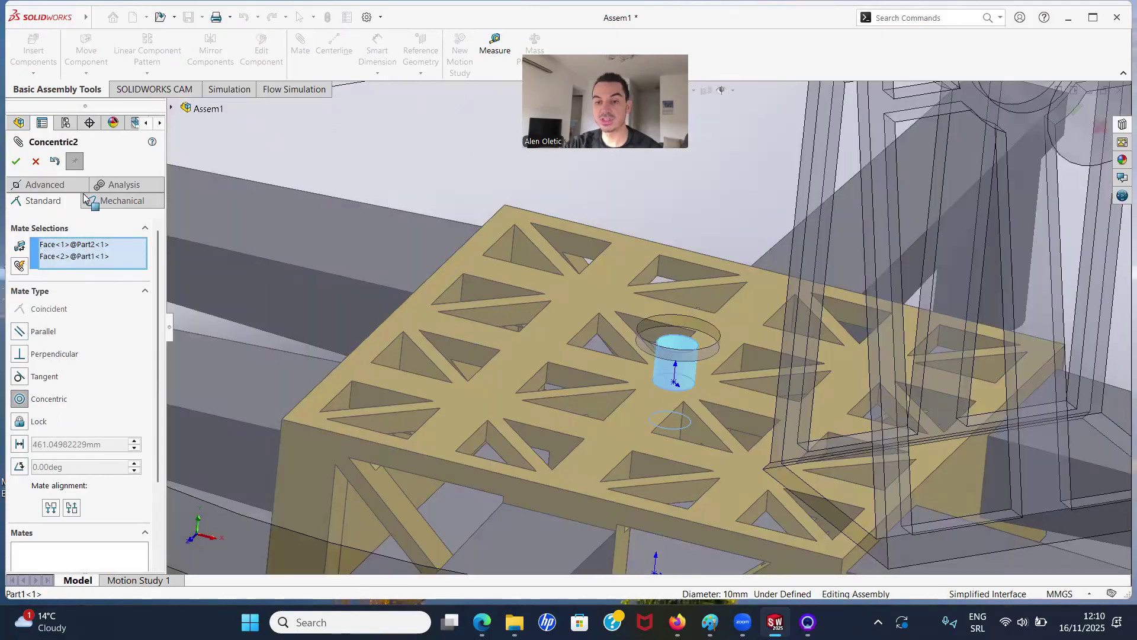
click(184, 161)
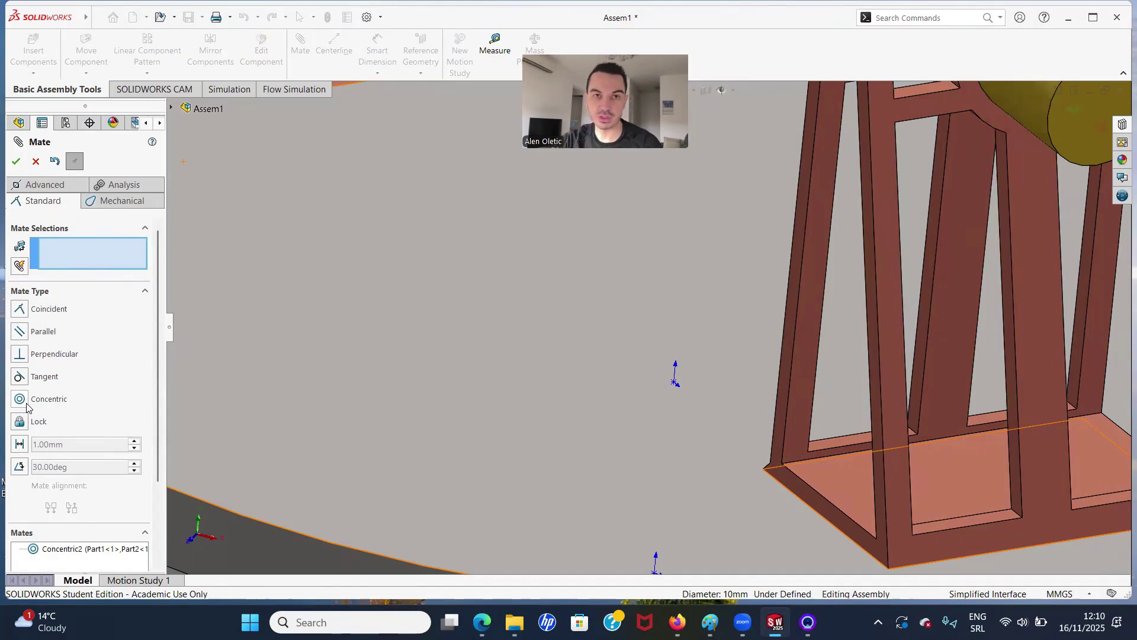
Move the platform up along the pin axis, clear of the base, so its underside is exposed.
key(f)
middle_drag(665, 379, 697, 359)
scroll(697, 355, up, 3)
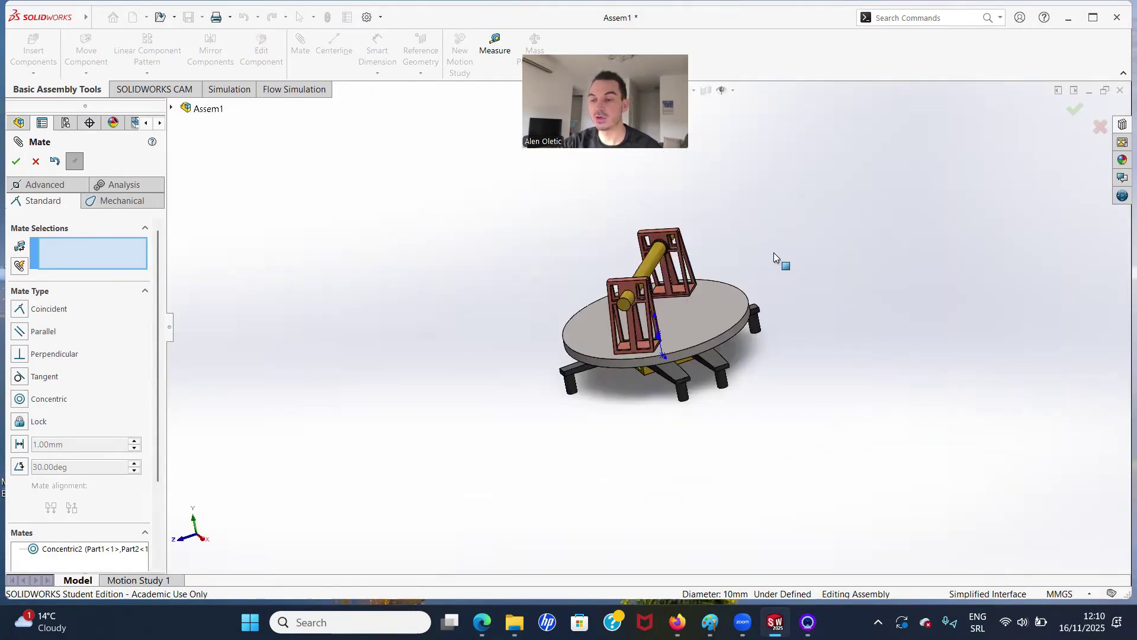
scroll(774, 252, down, 3)
drag(698, 373, 636, 289)
middle_drag(633, 322, 597, 288)
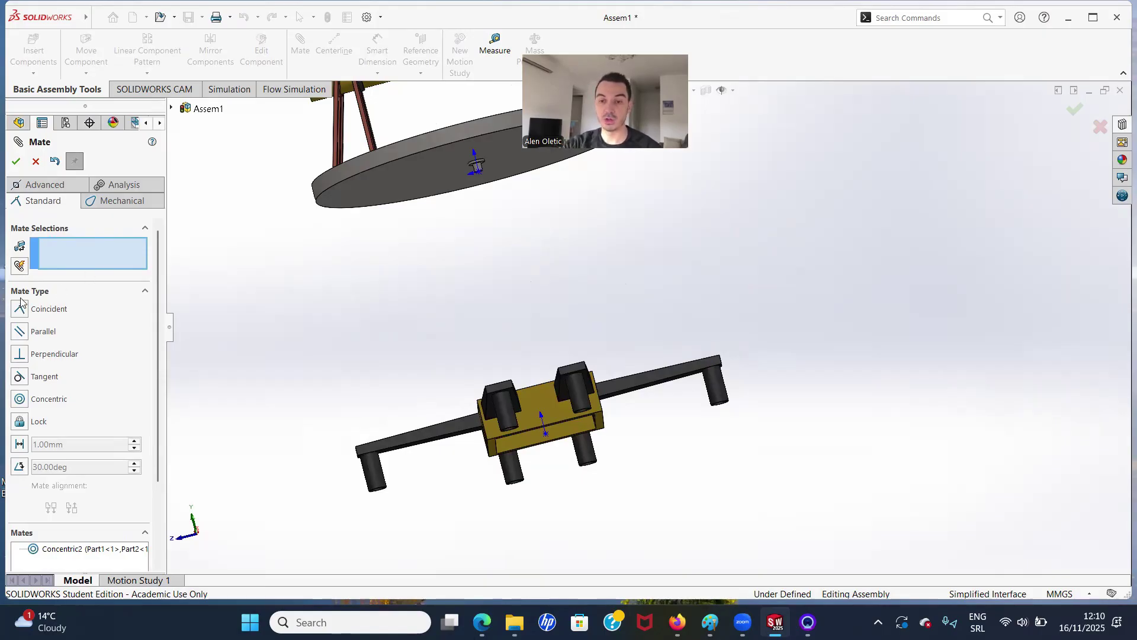
Add a coincident mate between the underside of the pin's flange and the base's perforated top face.
scroll(492, 165, down, 8)
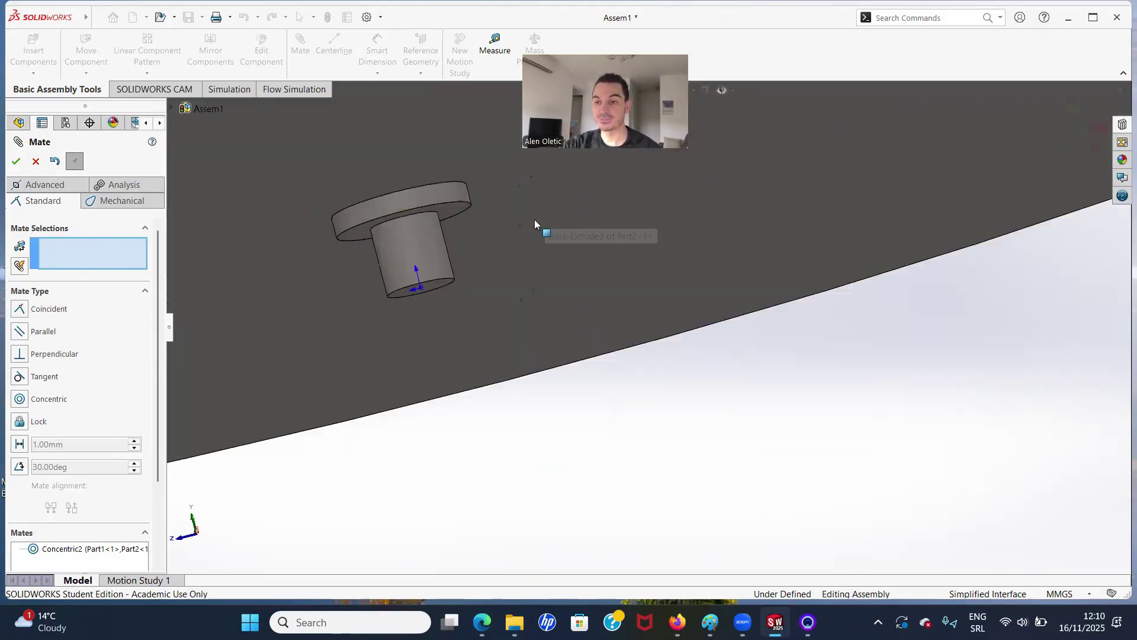
click(363, 236)
scroll(507, 312, up, 10)
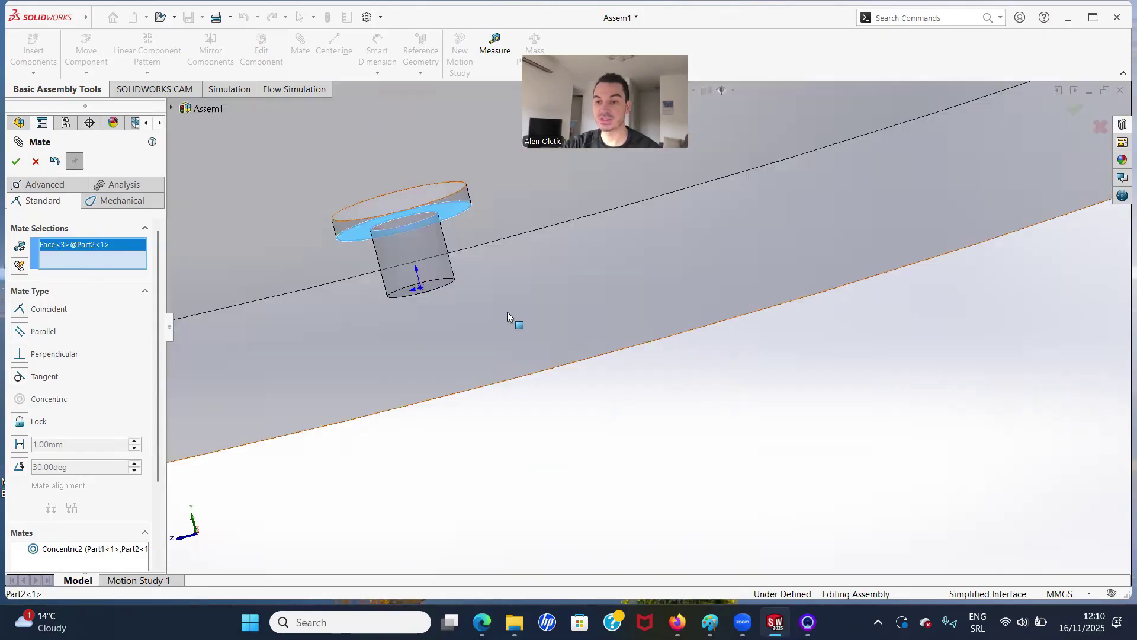
middle_drag(699, 477, 661, 396)
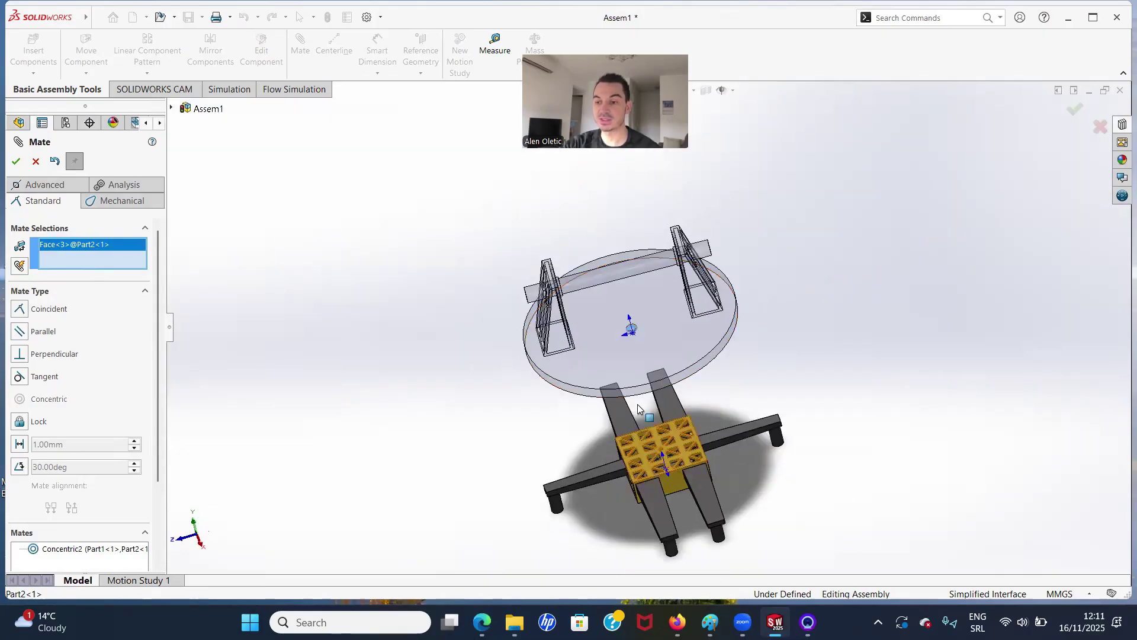
scroll(661, 395, down, 6)
click(661, 396)
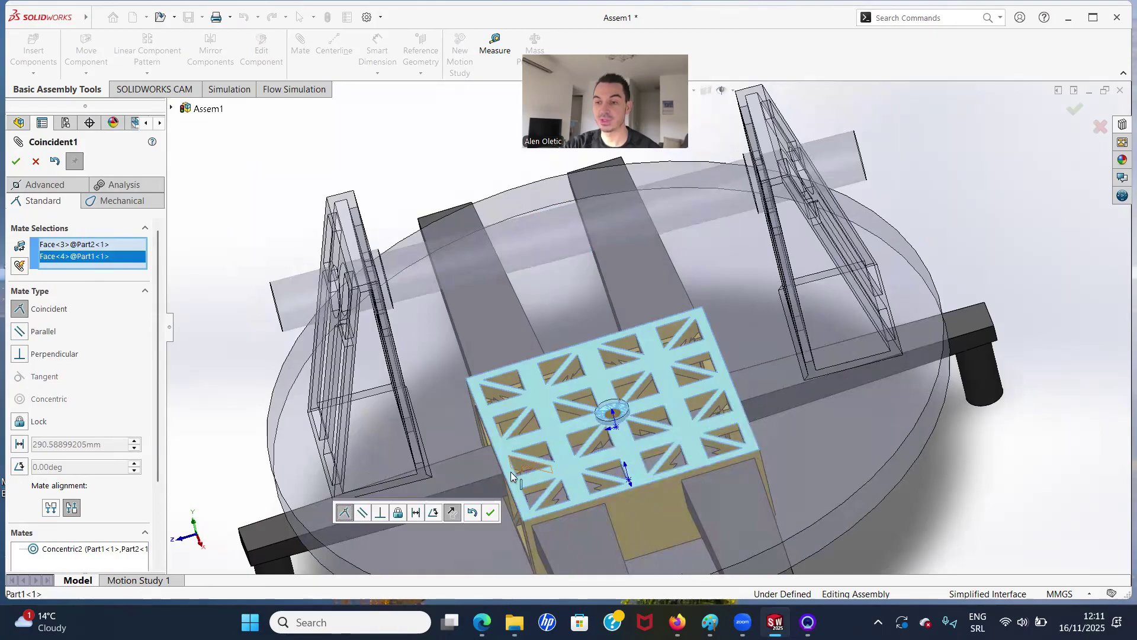
click(490, 513)
scroll(616, 457, up, 10)
mouse_move(663, 465)
middle_down()
mouse_move(659, 435)
mouse_move(662, 456)
middle_up()
scroll(768, 327, down, 4)
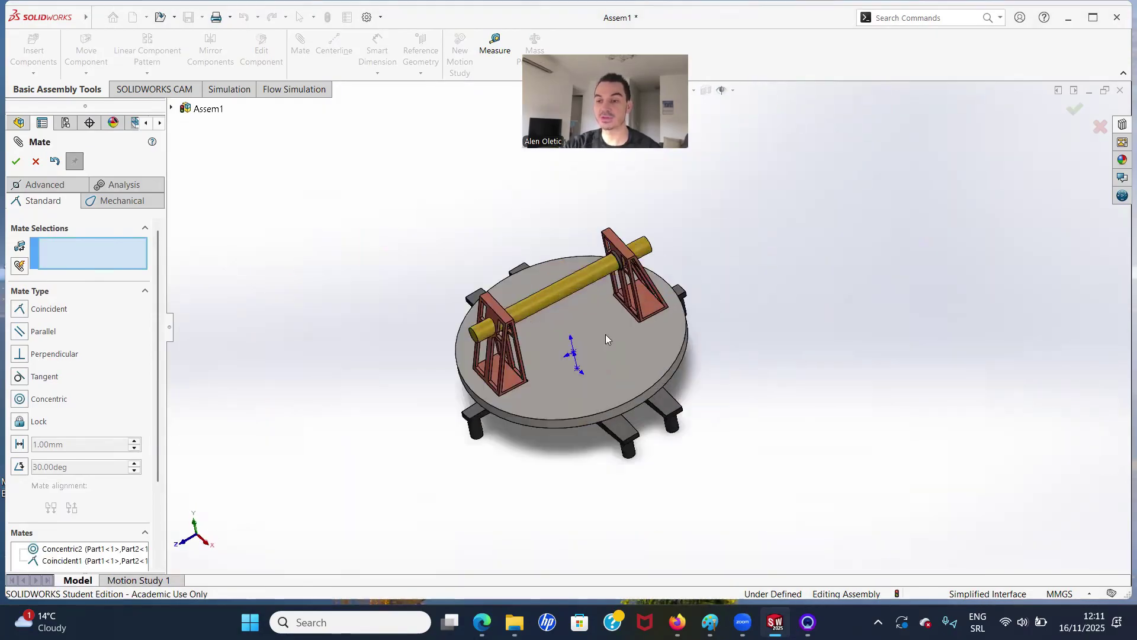
click(17, 161)
Rotate the mated platform on the base to check its remaining motion, and view the assembly from the side.
drag(616, 378, 523, 282)
click(339, 452)
middle_drag(350, 376, 356, 298)
scroll(533, 349, down, 2)
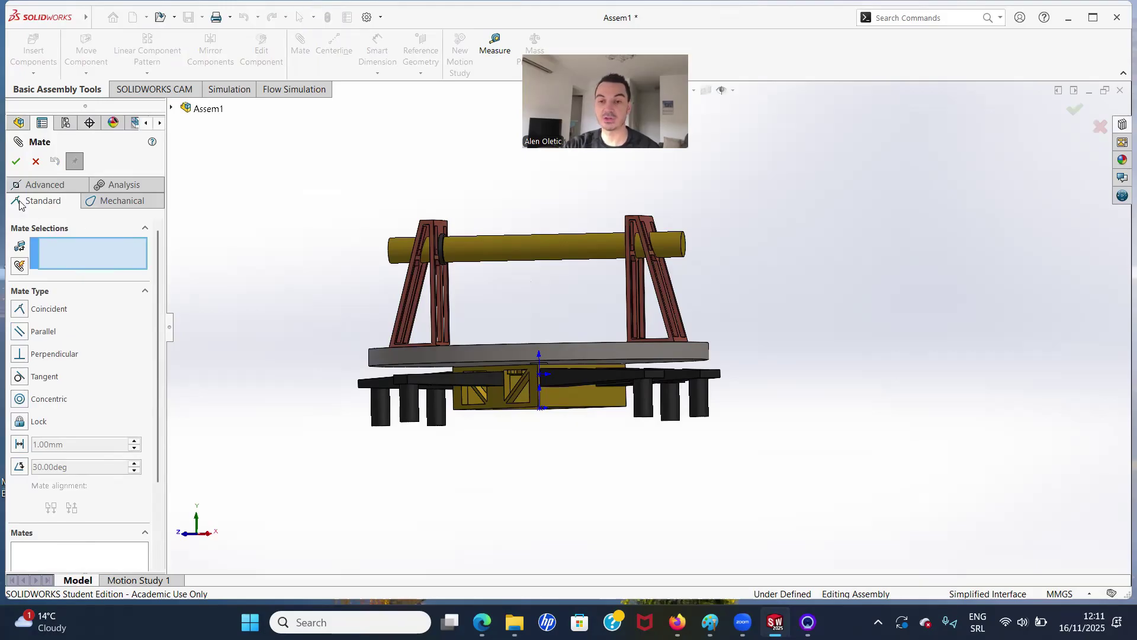
click(36, 162)
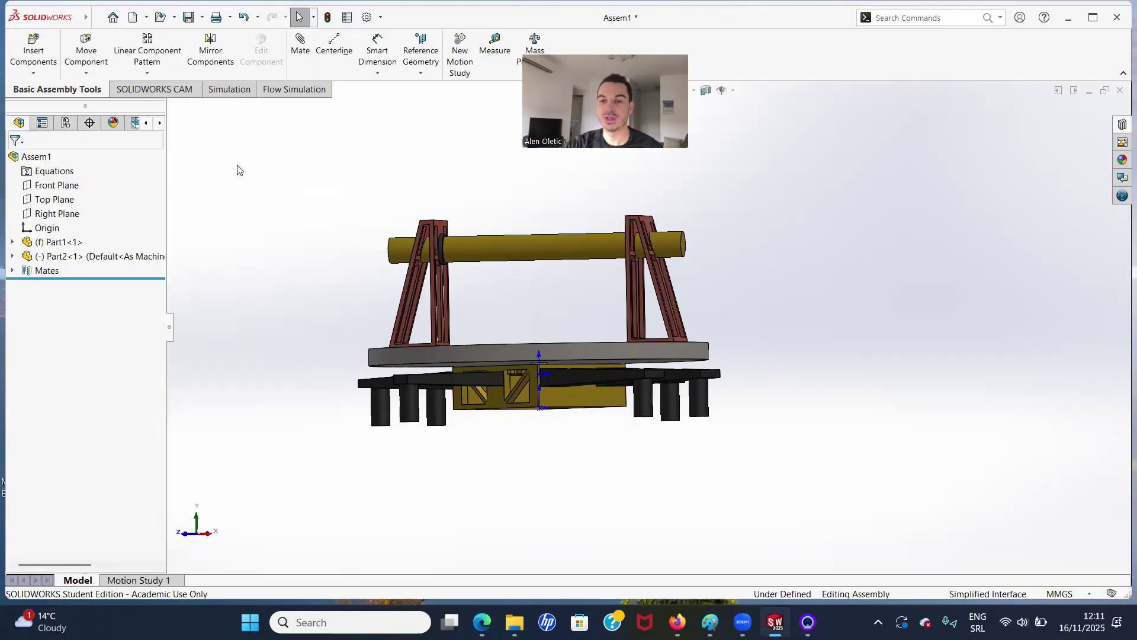
Delete both the concentric and the coincident mate from the assembly.
click(12, 271)
click(69, 299)
ctrl+click(66, 287)
right_click(66, 286)
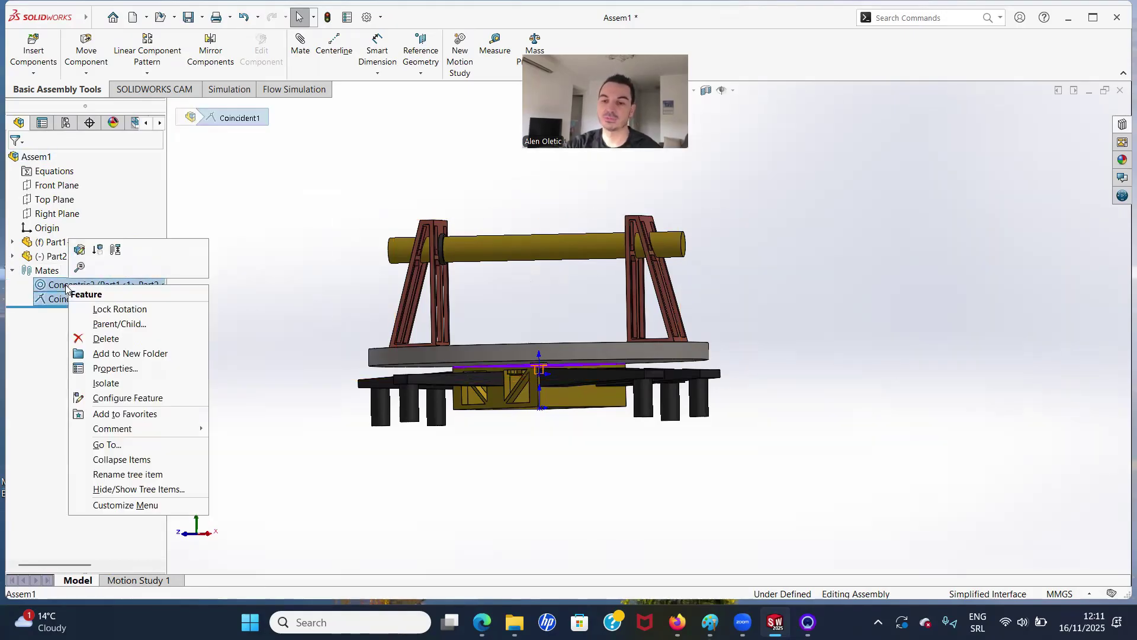
click(95, 338)
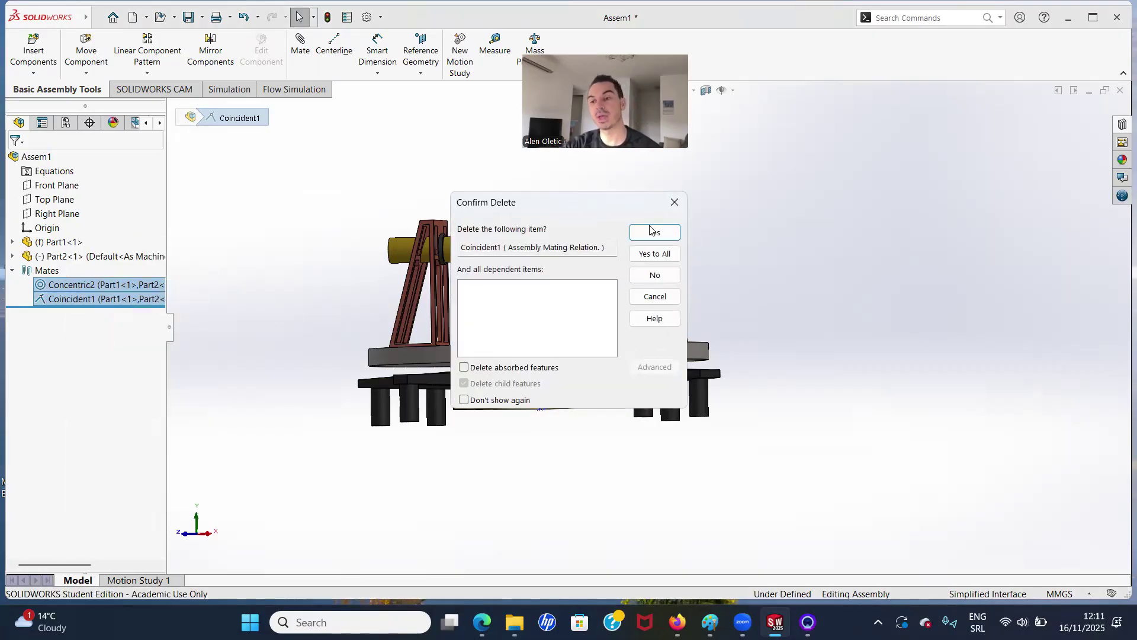
click(654, 232)
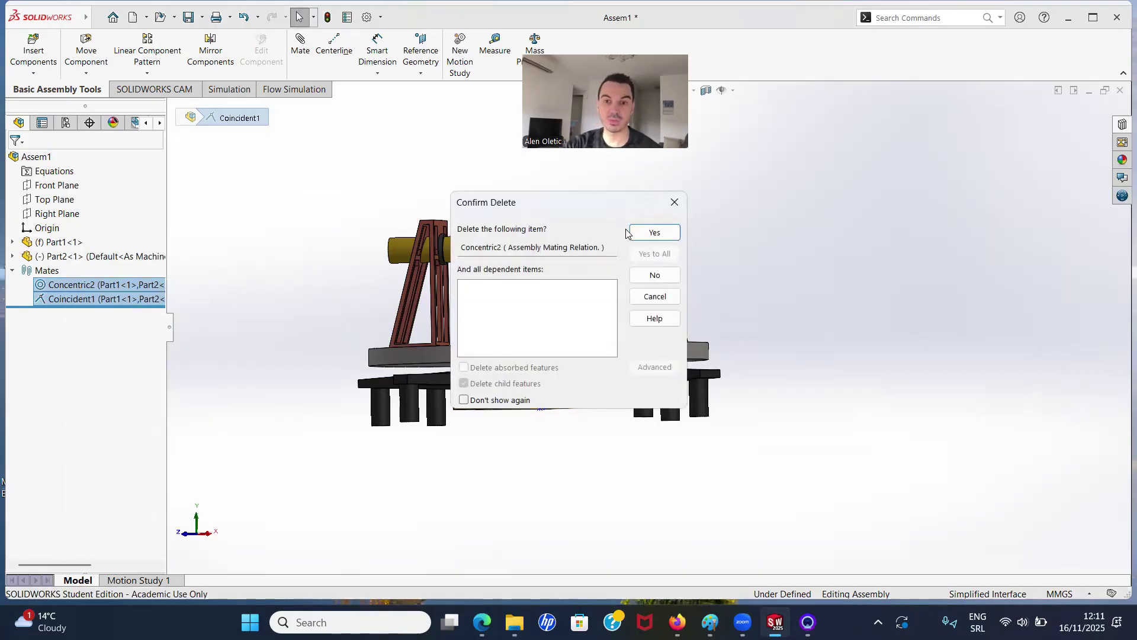
click(655, 233)
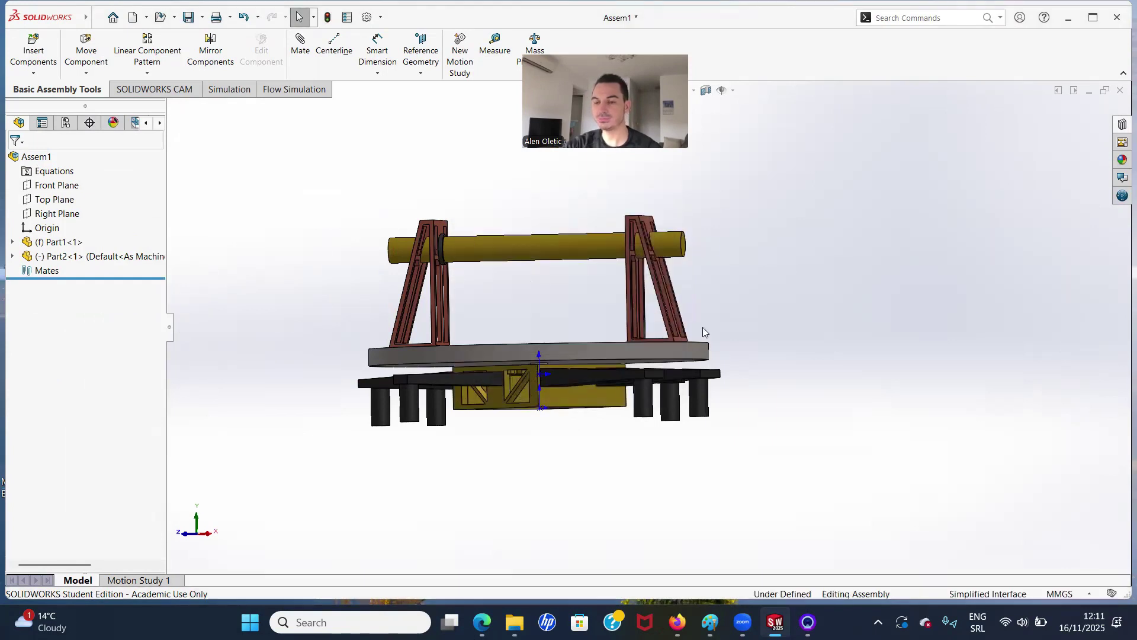
Move the unmated platform up and away from the base.
middle_drag(702, 327, 658, 352)
scroll(659, 351, up, 4)
scroll(578, 311, down, 3)
drag(601, 333, 436, 207)
middle_drag(472, 385, 461, 285)
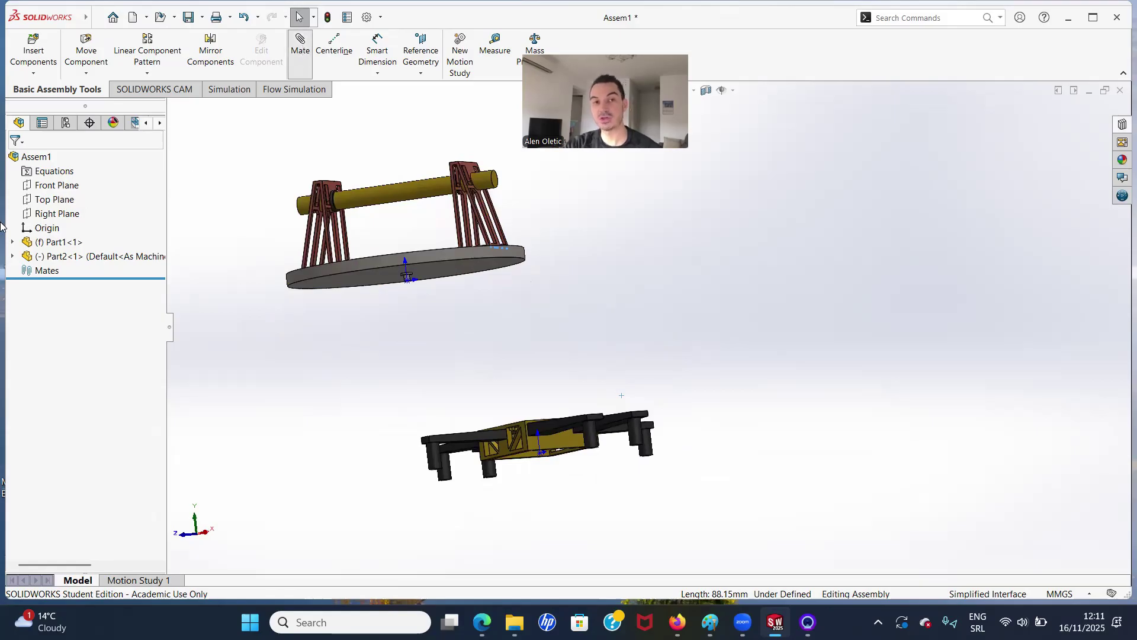
Choose the advanced Profile Center mate and clear the preselected platform edge from its selections.
click(26, 184)
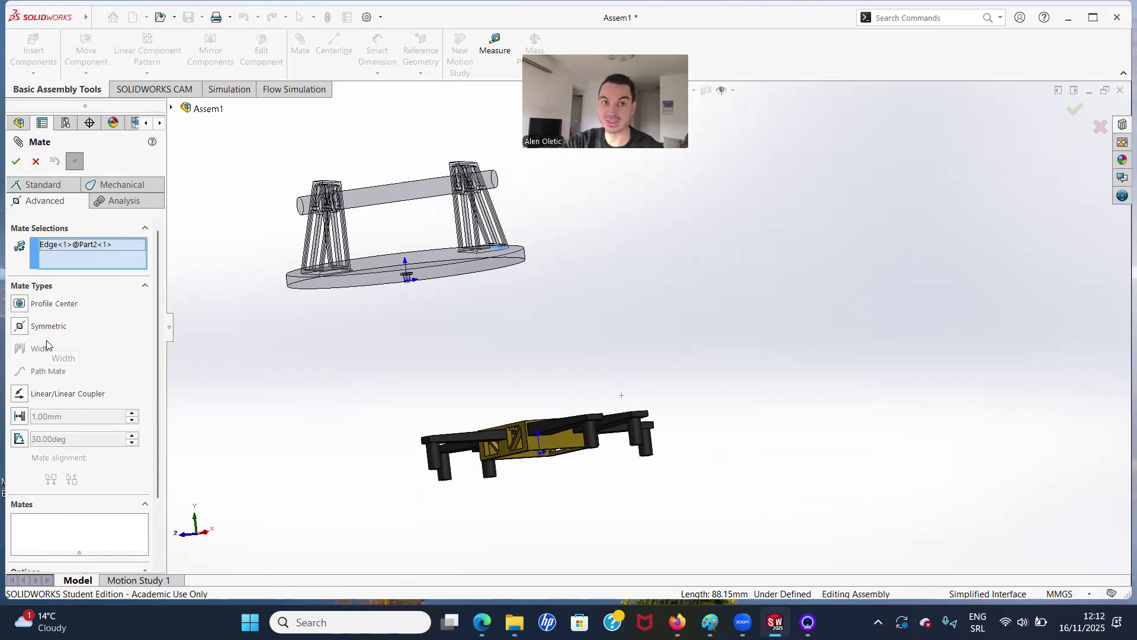
click(20, 305)
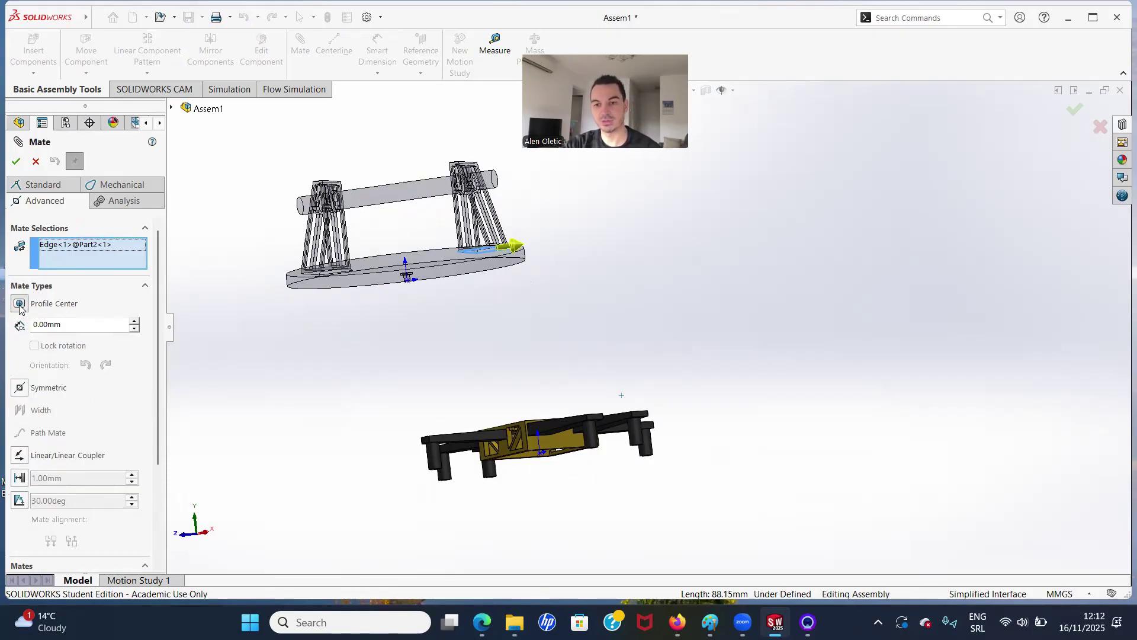
mouse_move(409, 388)
middle_down()
mouse_move(402, 218)
mouse_move(421, 389)
middle_up()
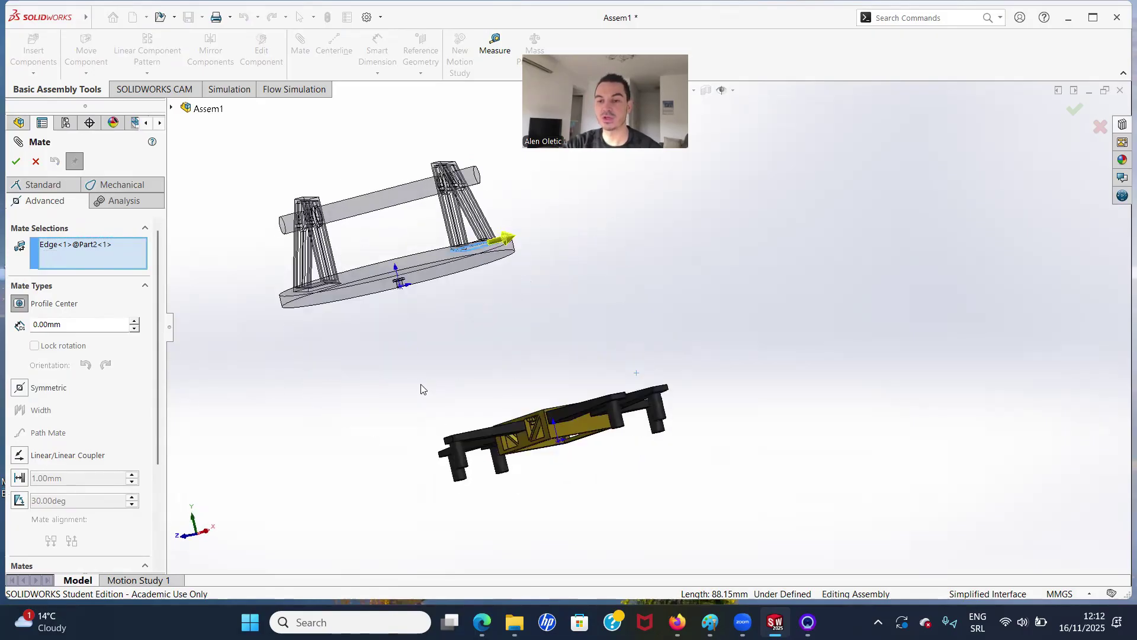
right_click(68, 244)
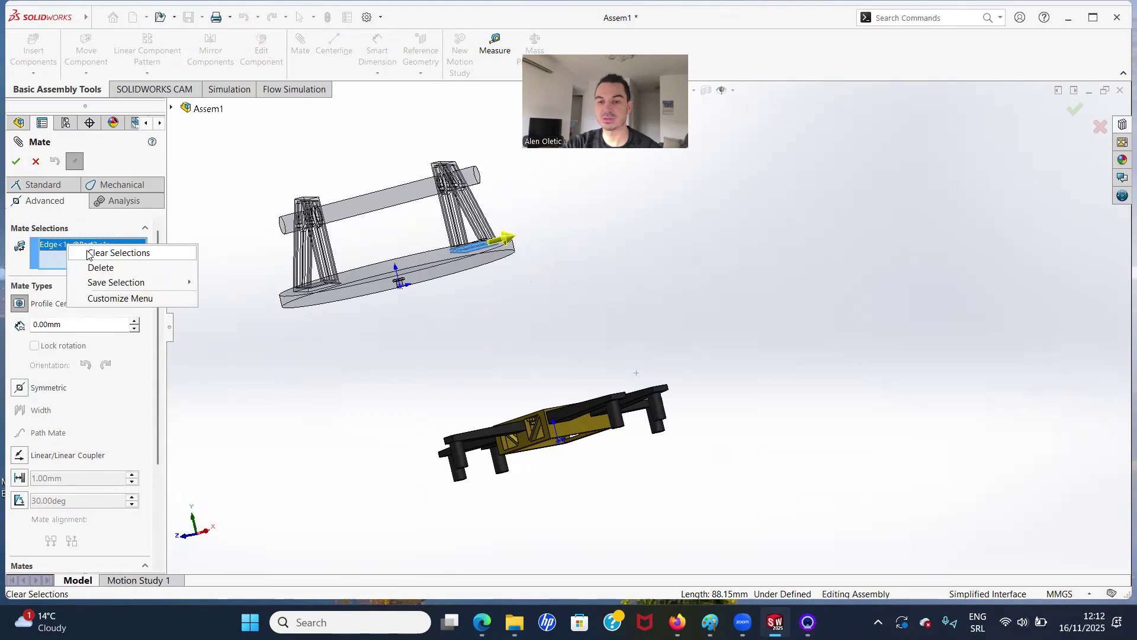
click(86, 251)
Add a profile center mate between the underside of the pin's flange and the base's perforated top face.
scroll(396, 279, down, 3)
middle_drag(396, 279, 364, 234)
scroll(364, 230, down, 6)
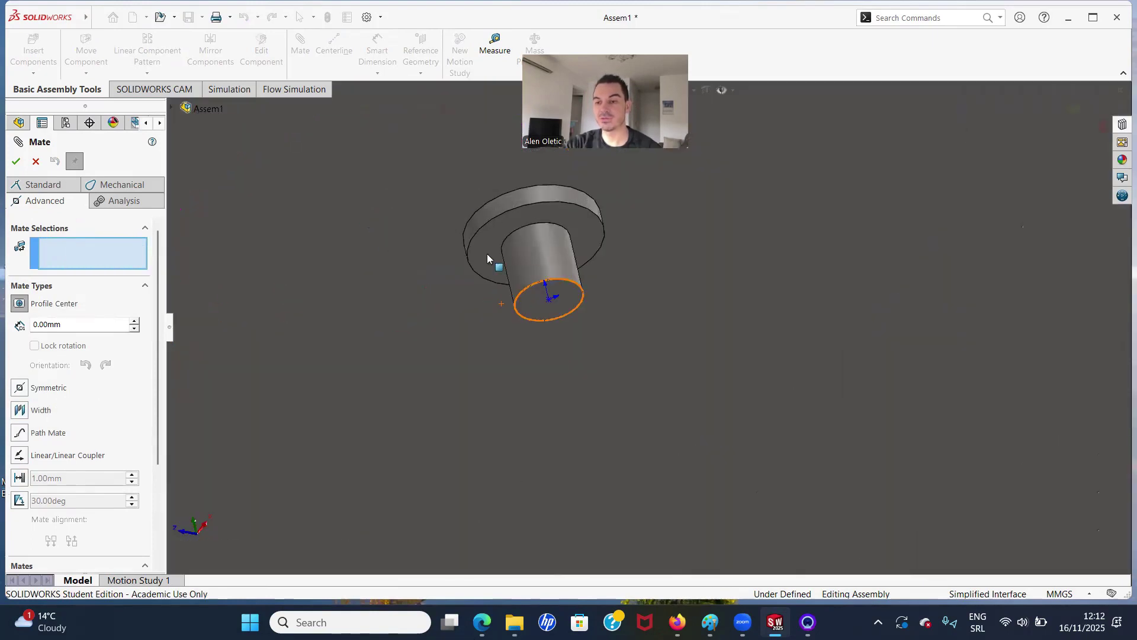
click(488, 253)
scroll(530, 287, up, 10)
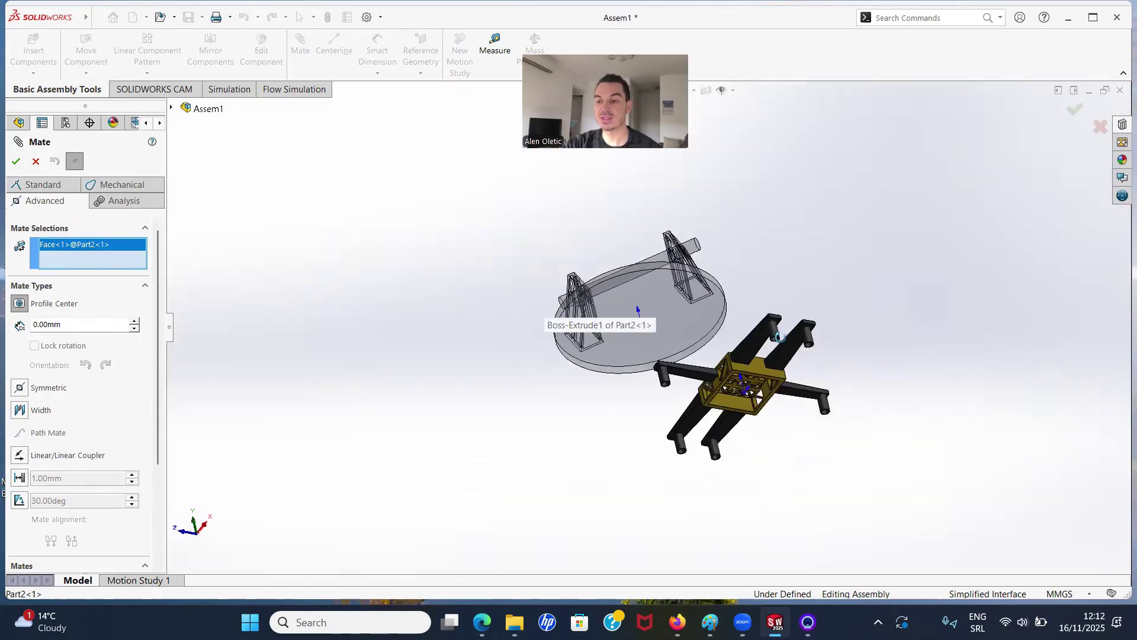
scroll(755, 406, down, 10)
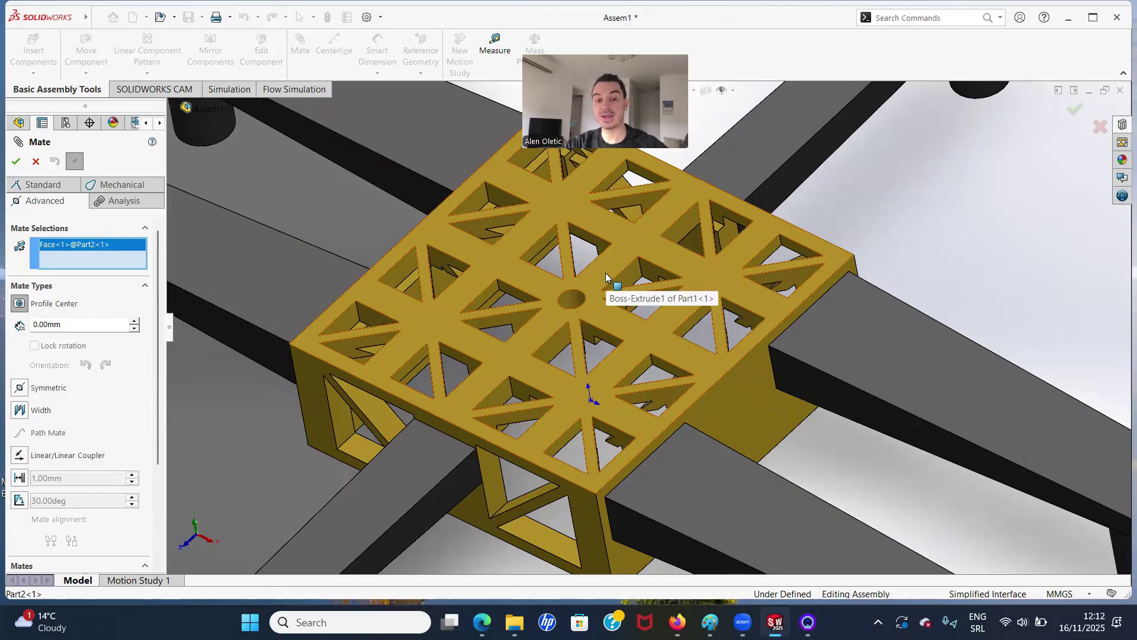
click(605, 273)
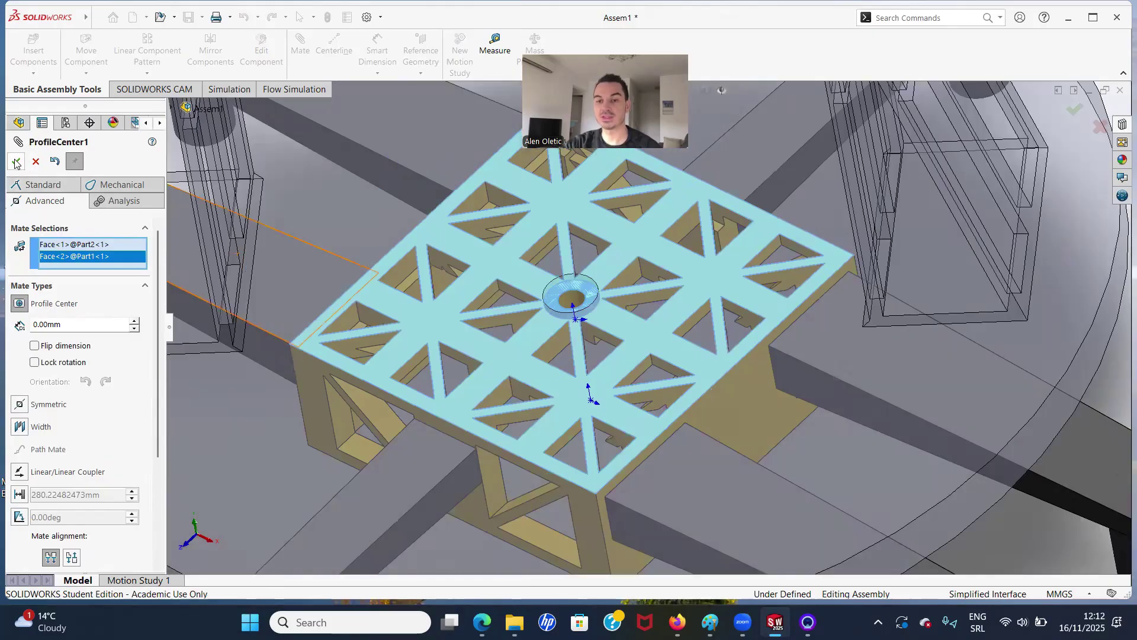
click(15, 161)
click(15, 161)
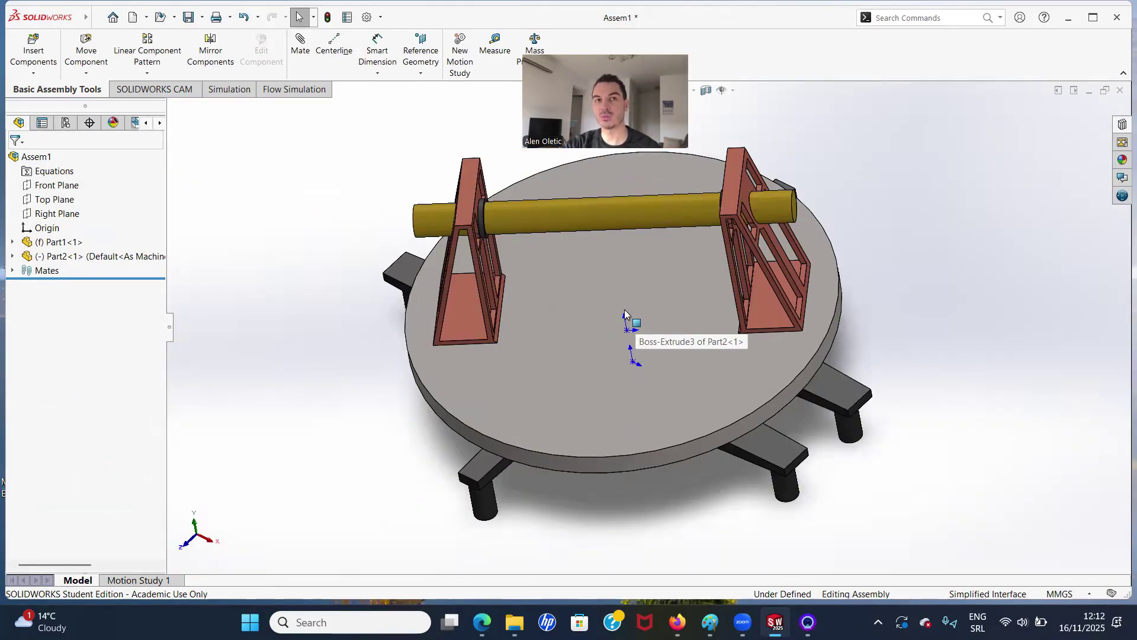
Rotate the platform on the base and examine the assembly from several sides to check its remaining motion.
mouse_move(563, 397)
middle_down()
mouse_move(560, 228)
mouse_move(568, 299)
middle_up()
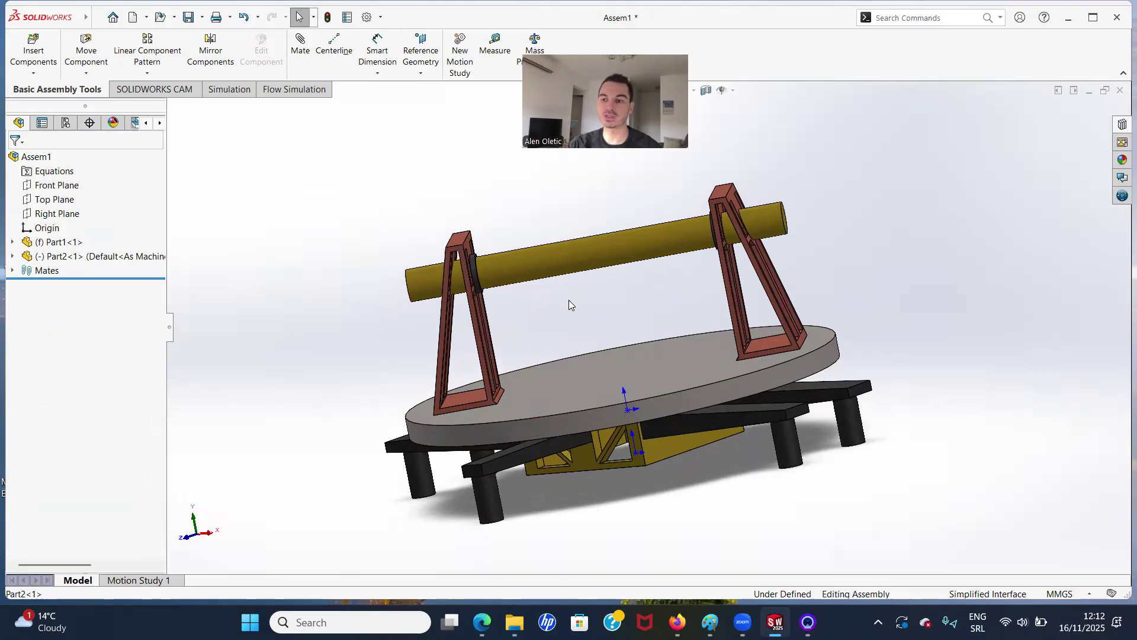
middle_drag(608, 376, 606, 446)
middle_drag(632, 409, 795, 527)
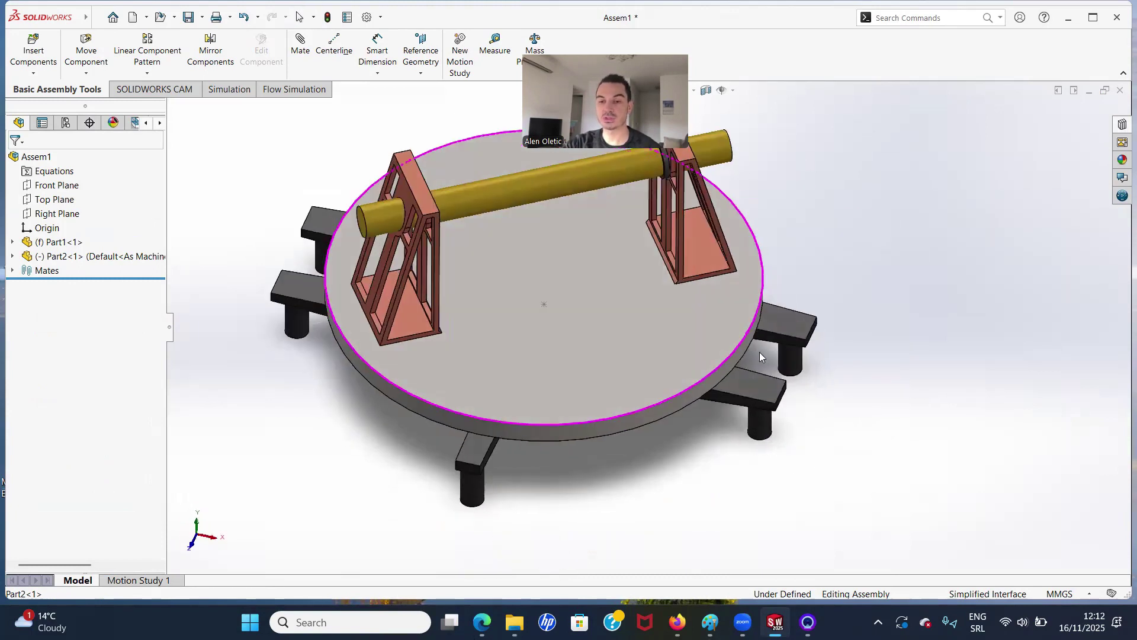
scroll(757, 350, up, 4)
drag(666, 323, 673, 431)
click(675, 472)
middle_drag(664, 460, 539, 444)
scroll(622, 244, down, 2)
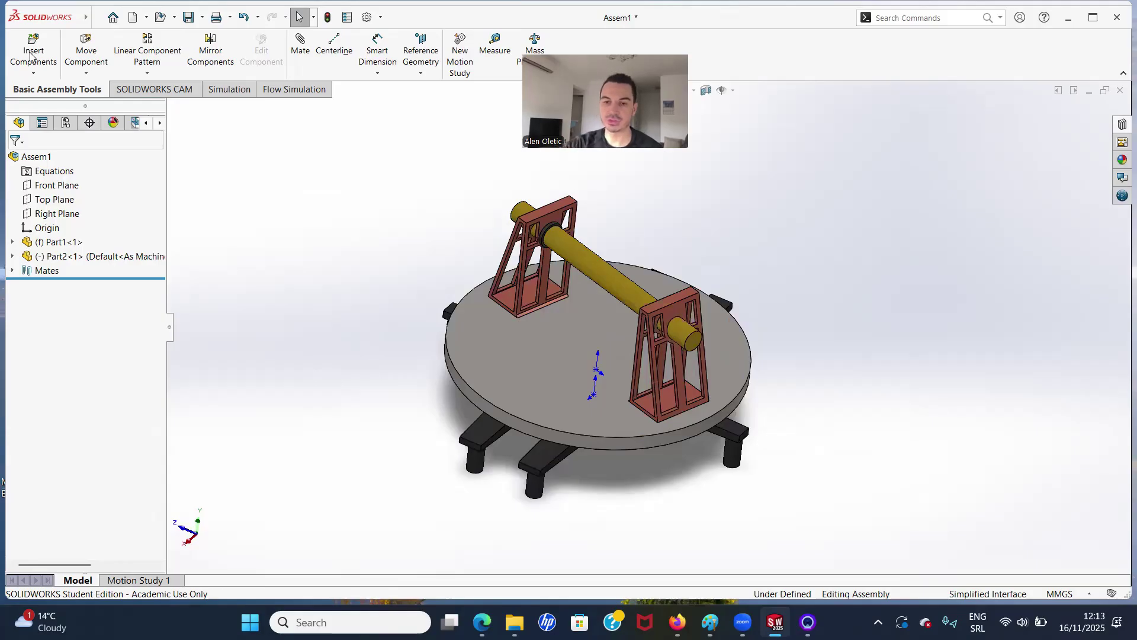
middle_drag(611, 413, 668, 379)
drag(755, 338, 859, 347)
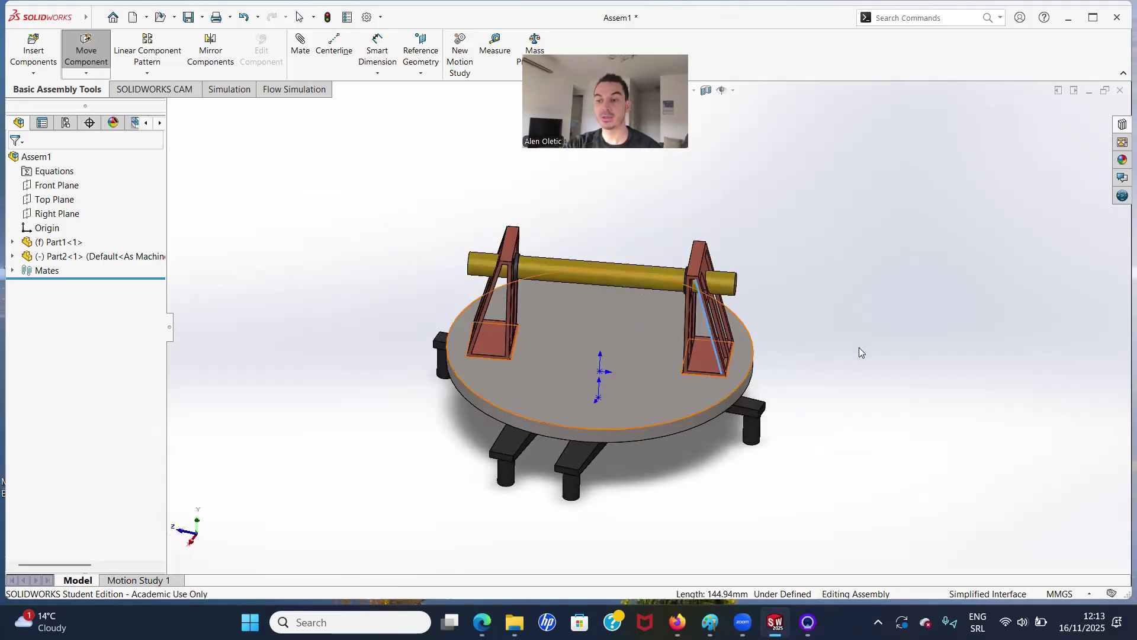
key(Escape)
middle_drag(857, 351, 278, 484)
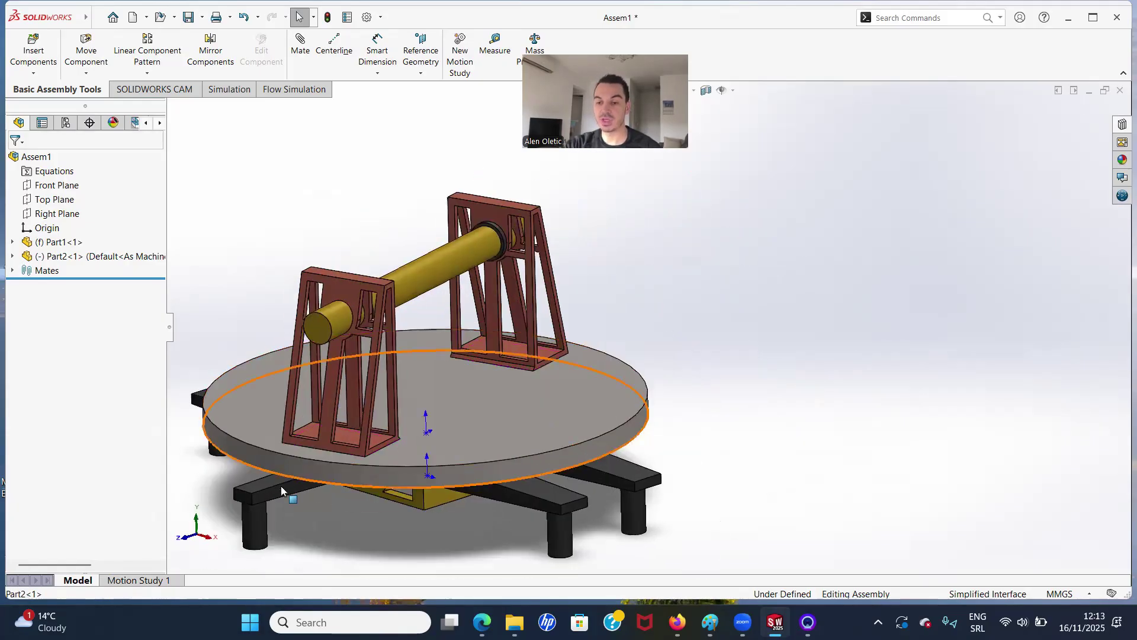
click(279, 489)
click(324, 514)
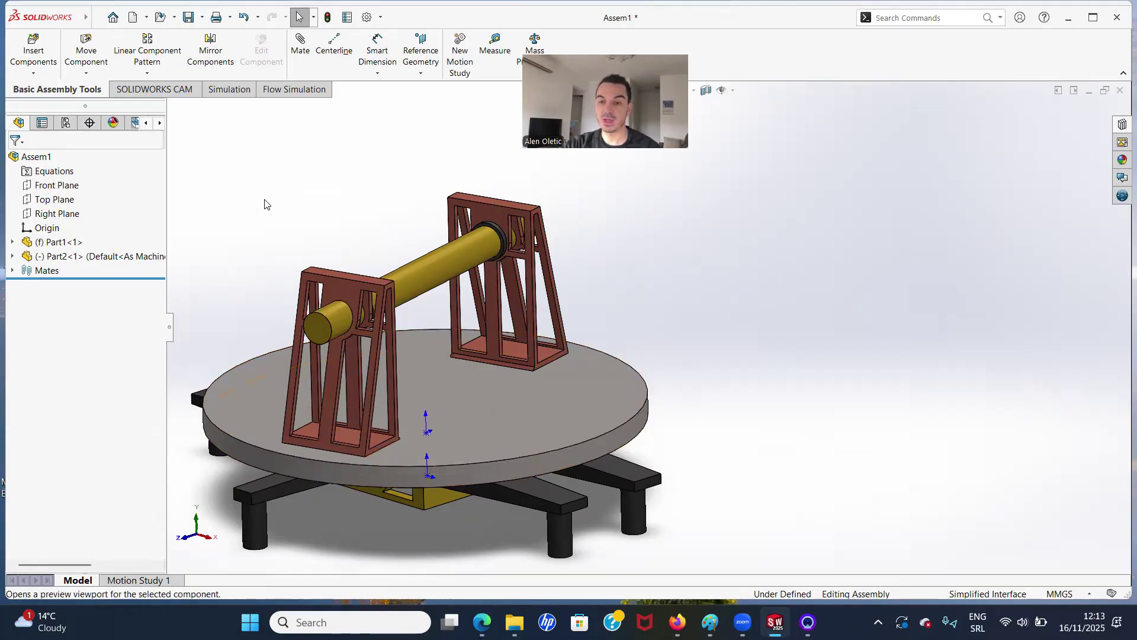
Try a parallel mate between a base leg's side face and the support frame's side face, and clear the selections.
click(300, 47)
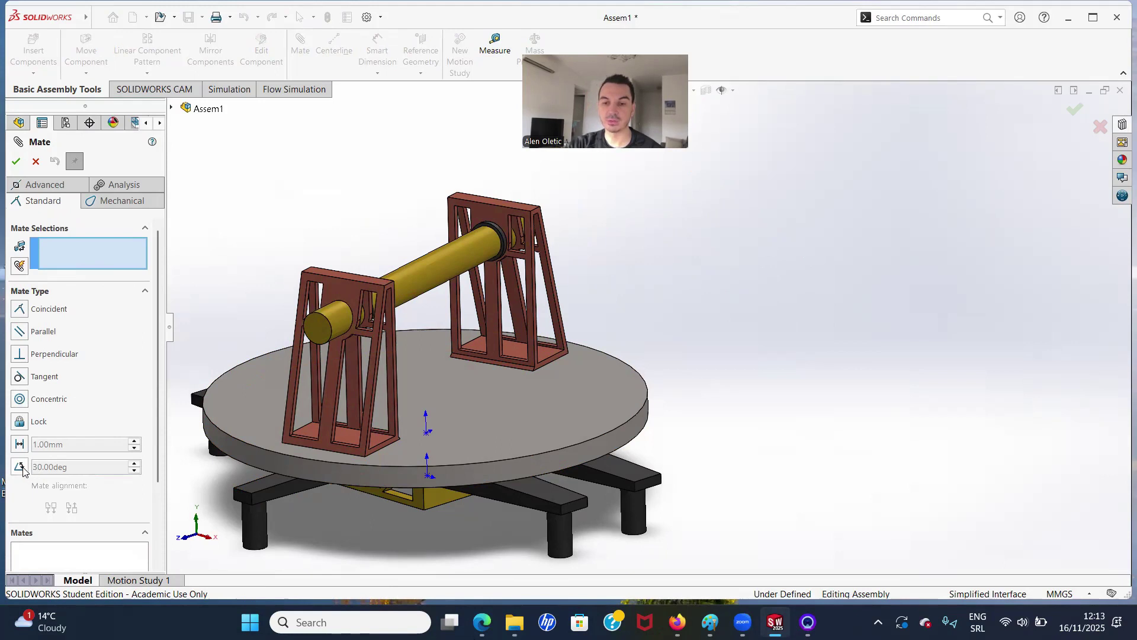
click(23, 333)
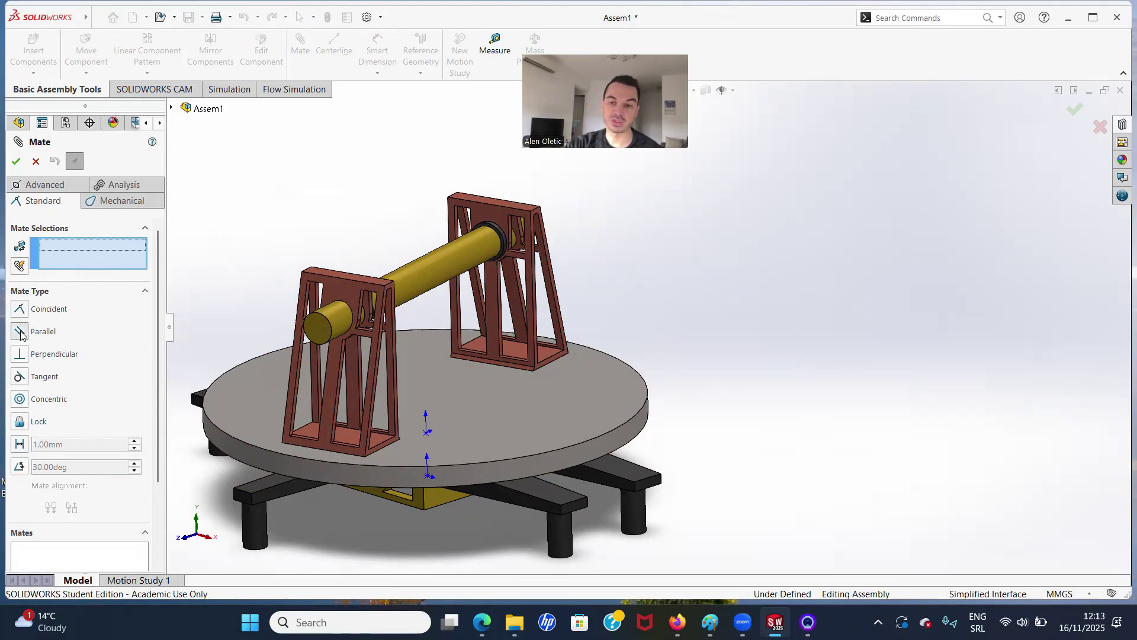
scroll(273, 479, down, 3)
scroll(261, 480, down, 2)
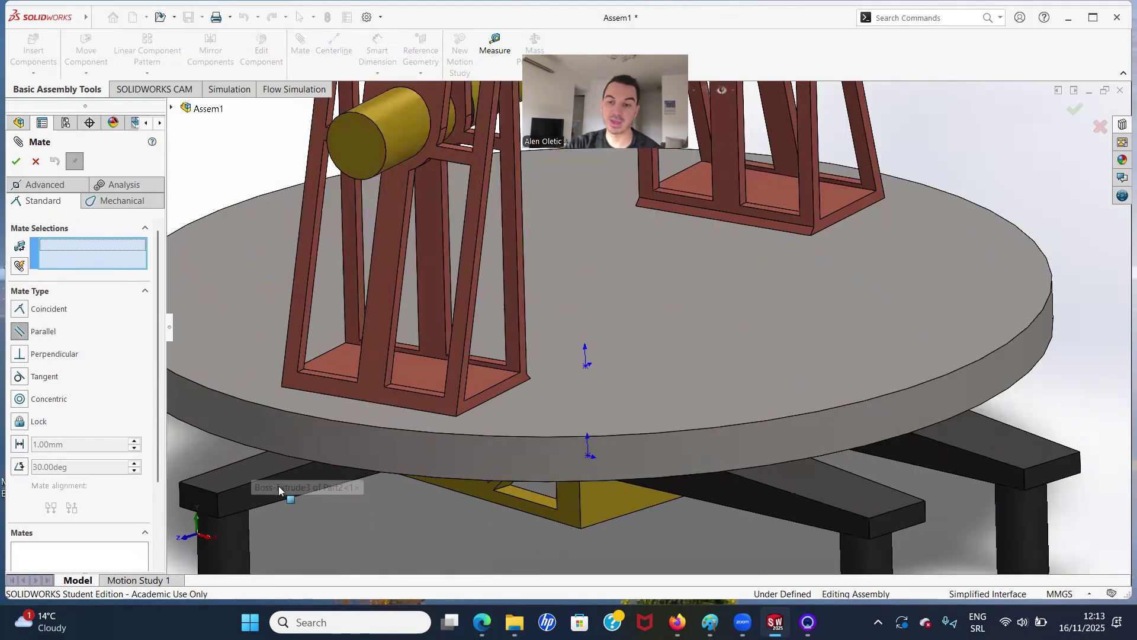
click(462, 430)
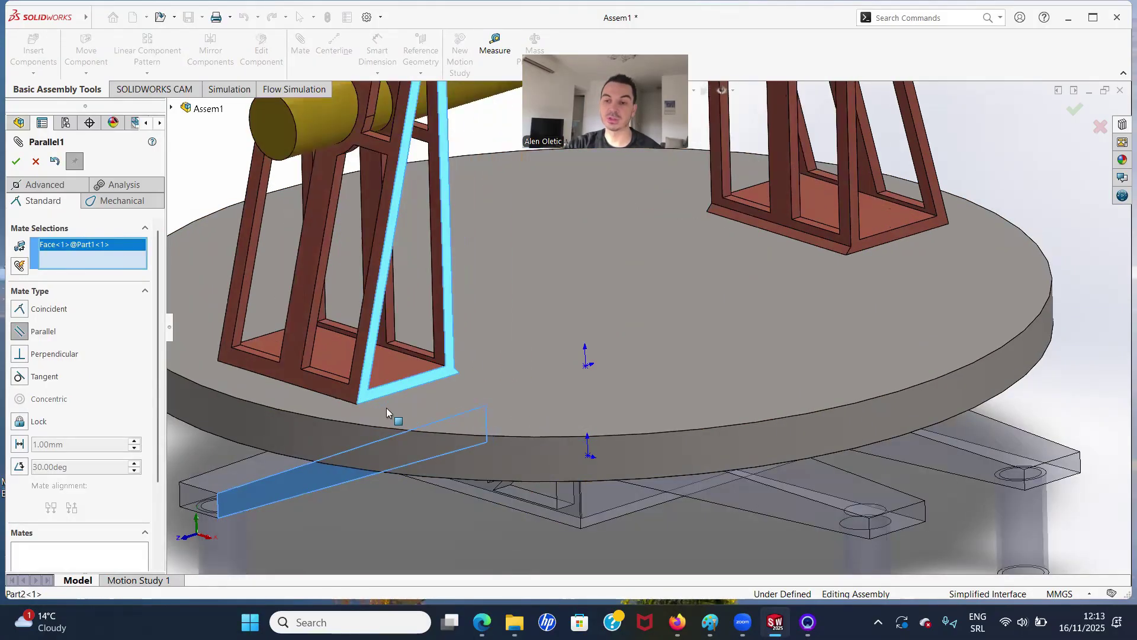
click(436, 413)
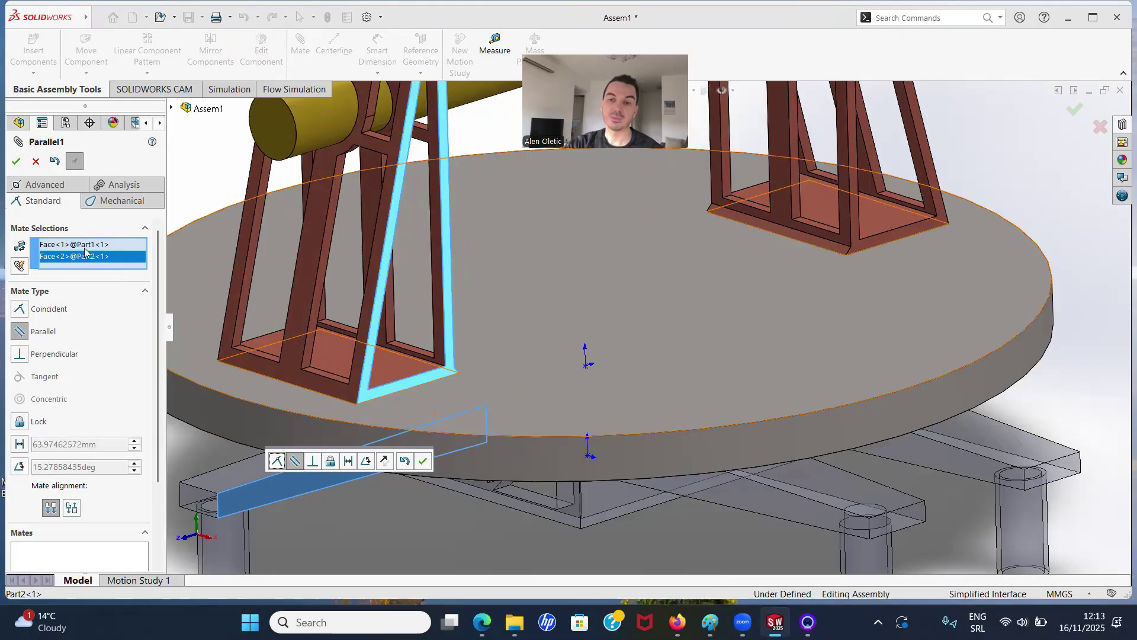
right_click(84, 248)
click(127, 256)
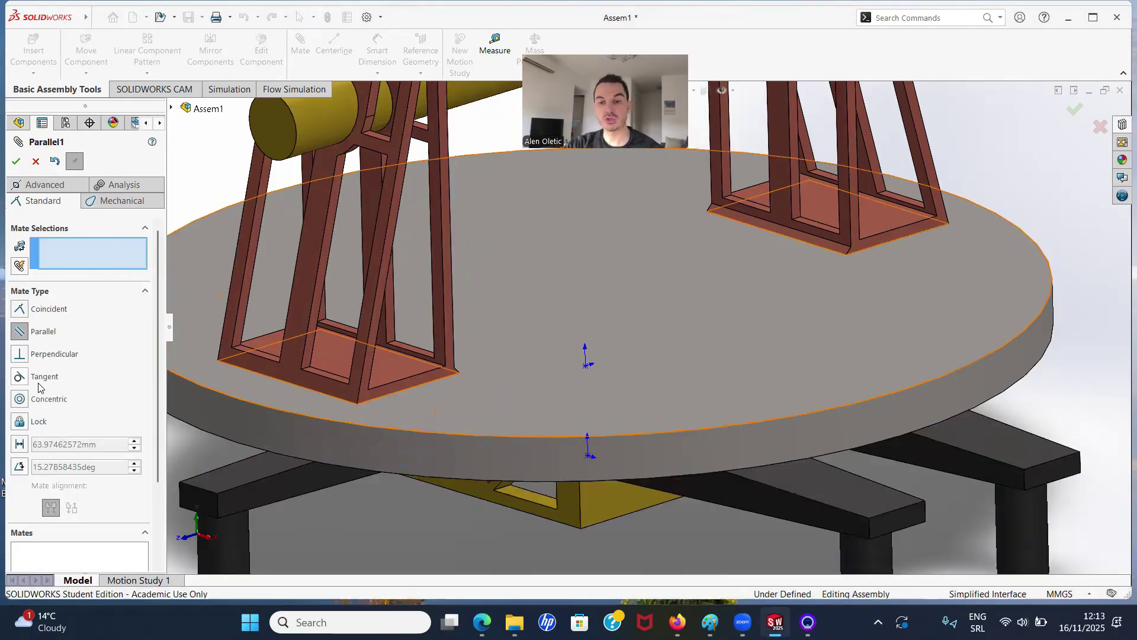
Try a perpendicular mate between the support frame's side face and the base leg's side face, and clear the selections.
click(20, 358)
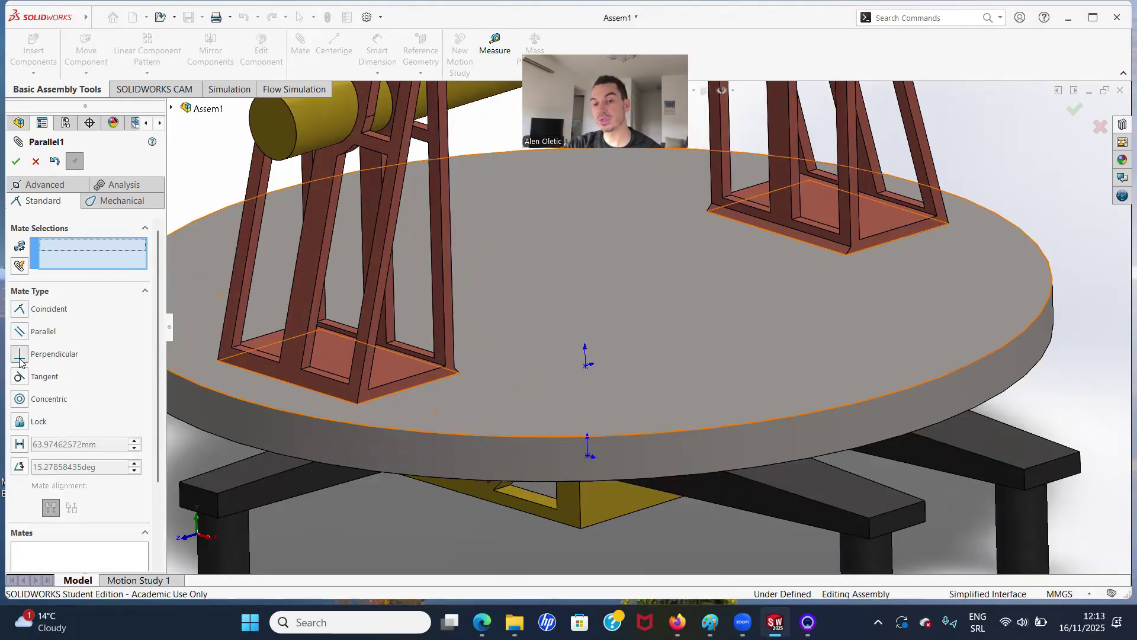
click(381, 390)
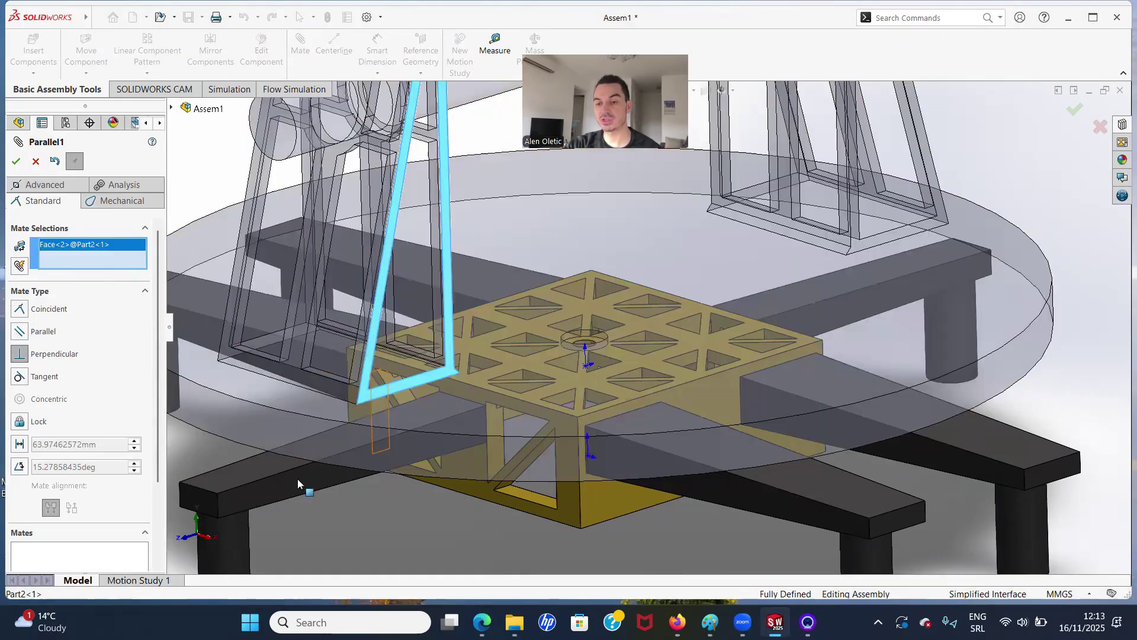
click(291, 481)
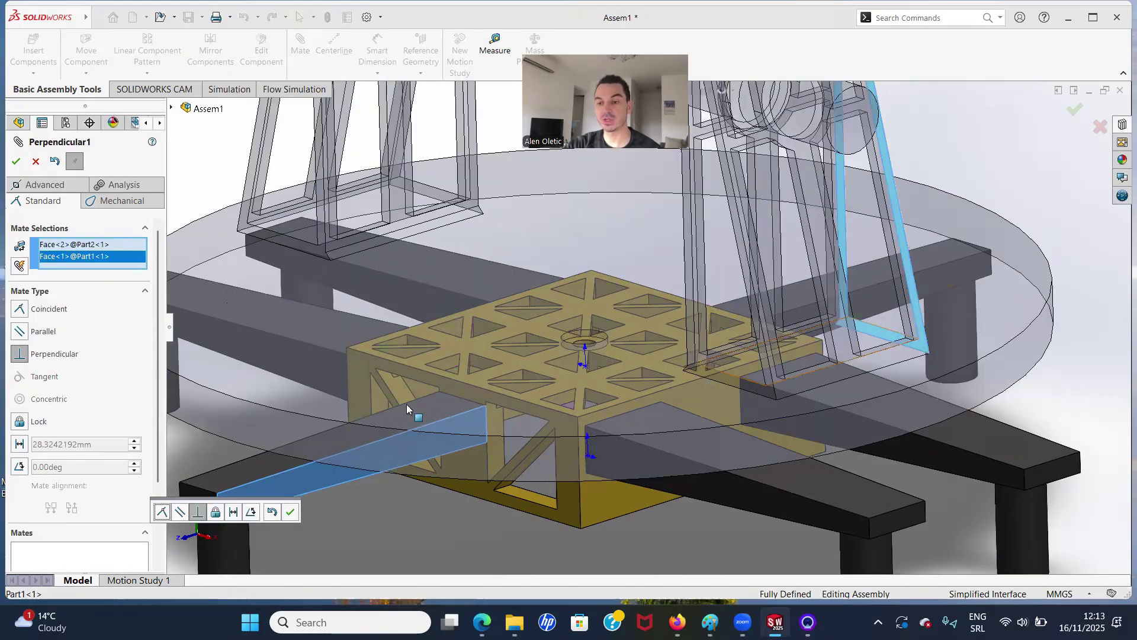
right_click(94, 244)
click(126, 254)
Try a 45° angle mate between a base leg's side face and the support frame's side face.
scroll(562, 356, up, 3)
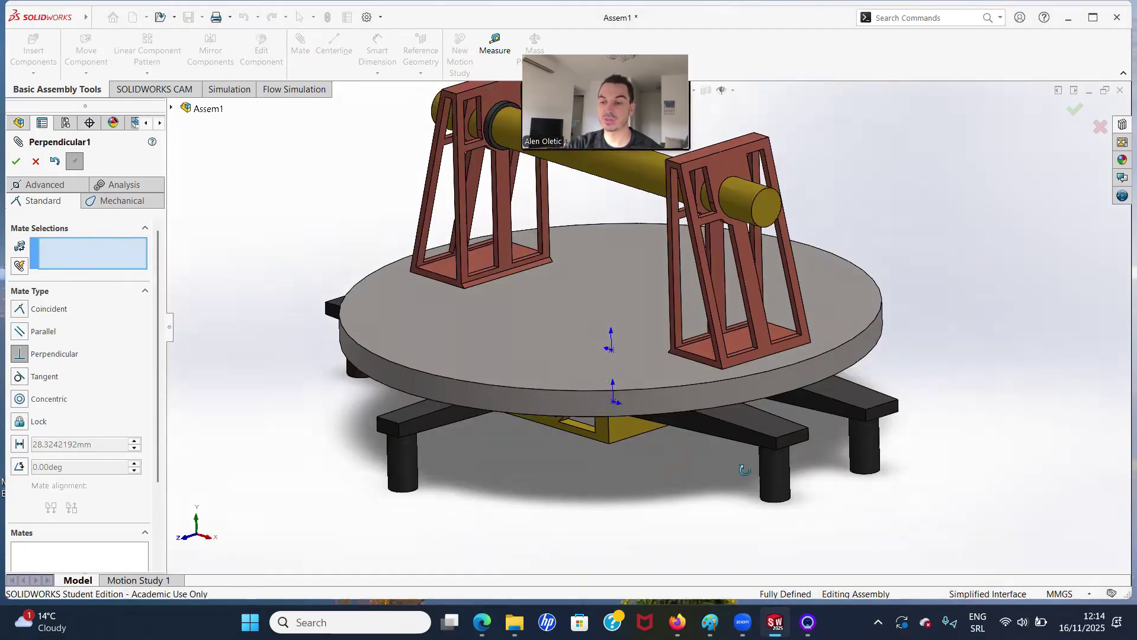
middle_drag(662, 494, 735, 465)
scroll(863, 303, down, 3)
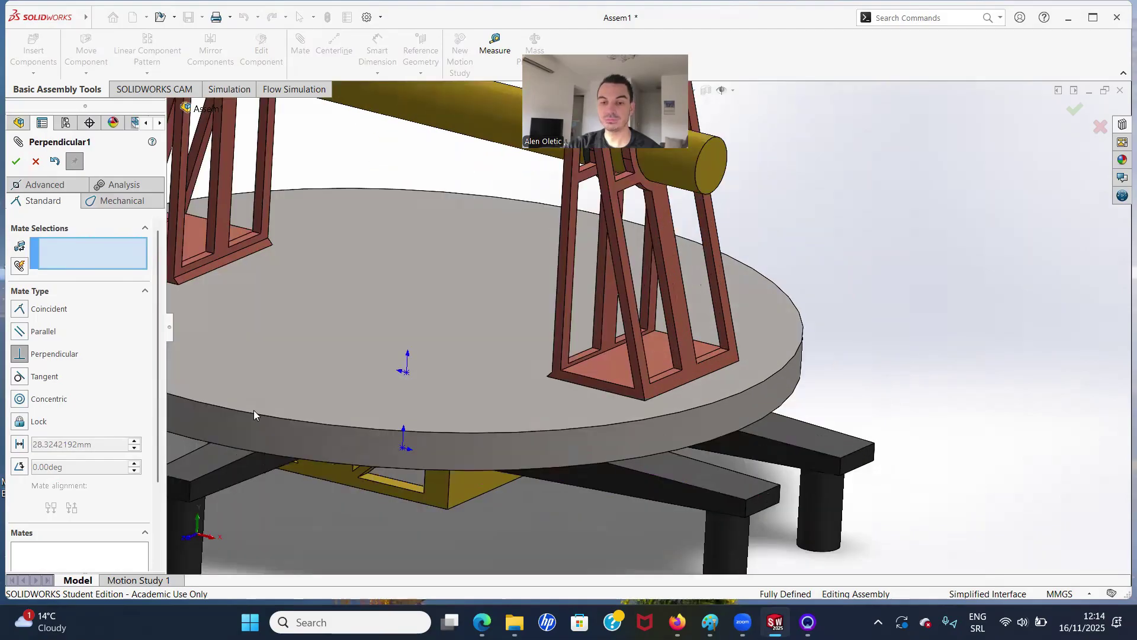
click(20, 469)
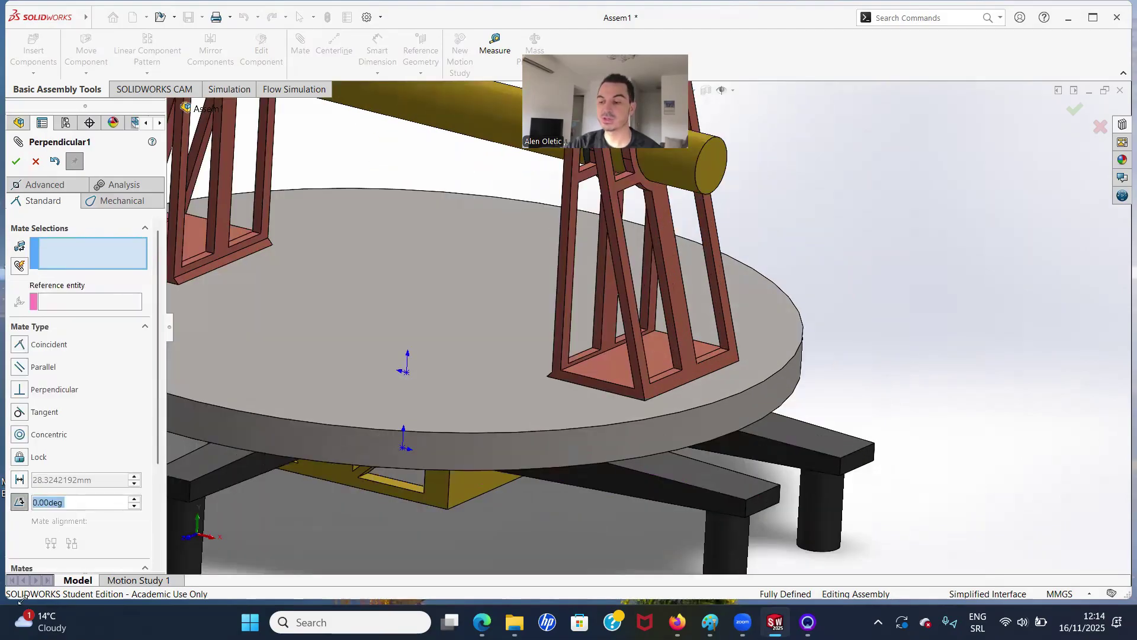
text(45)
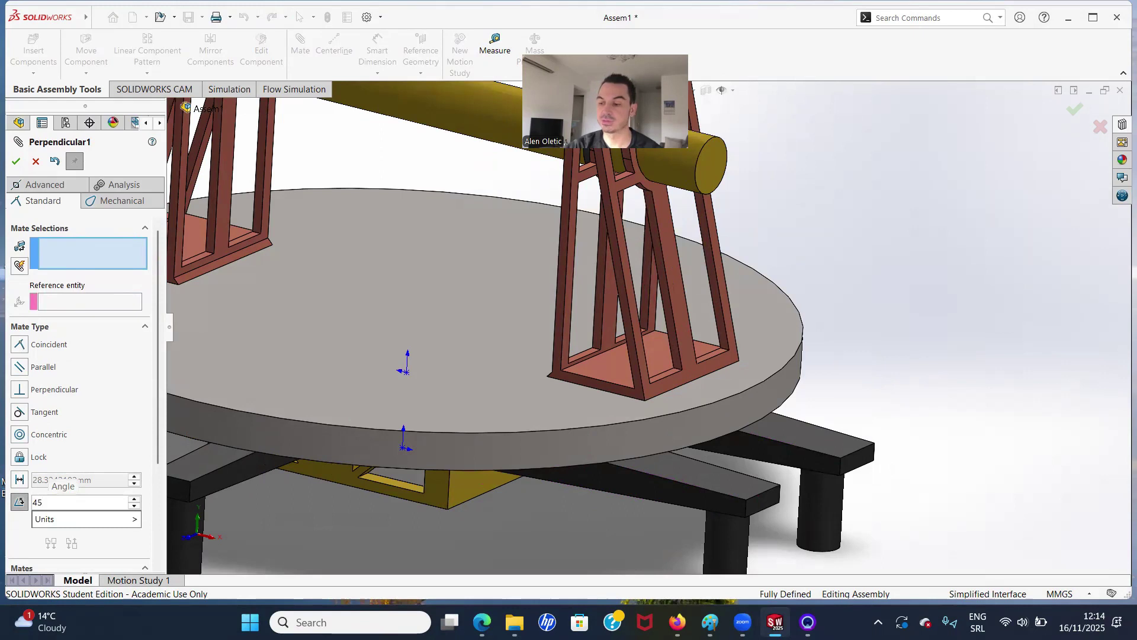
key(Return)
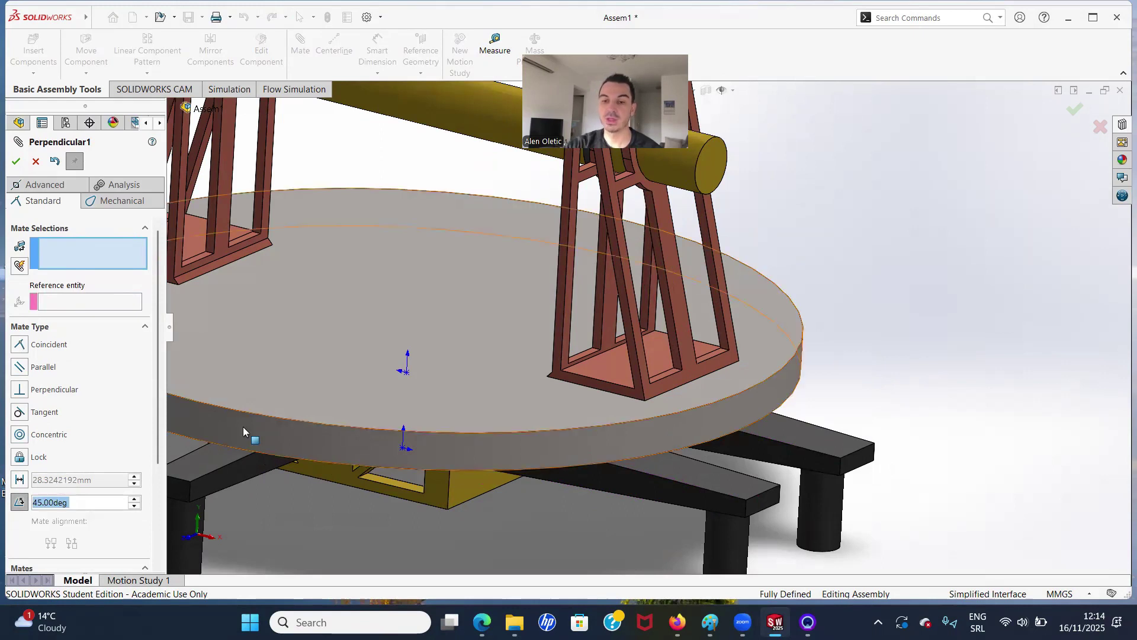
click(621, 478)
click(596, 384)
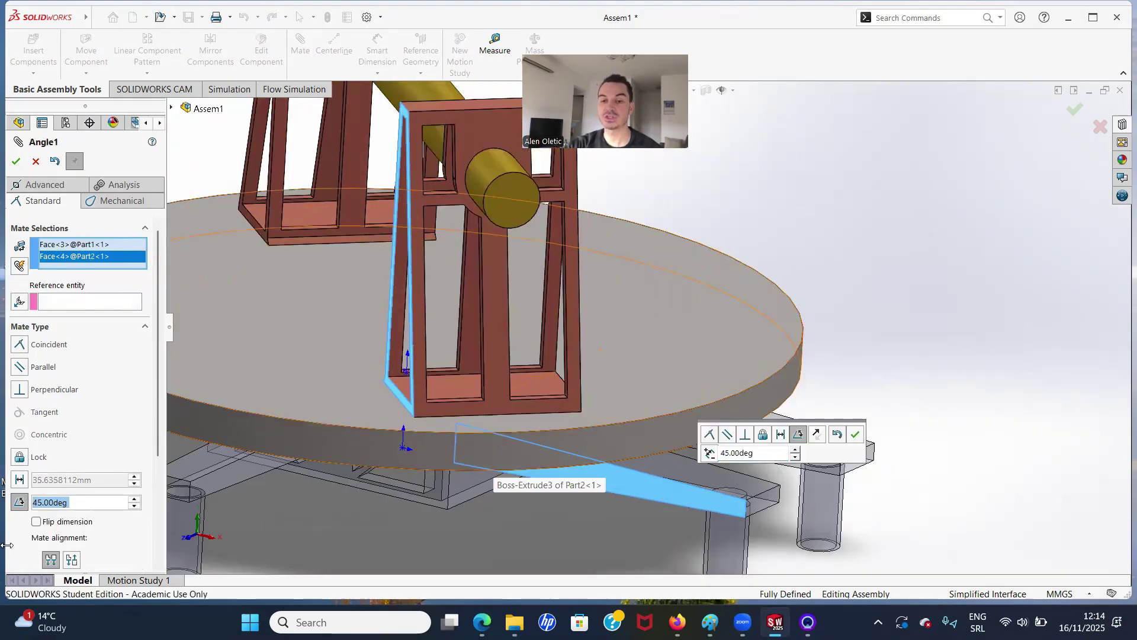
Flip the angle mate's dimension, try the anti-aligned and aligned options, and cancel the mate.
scroll(24, 536, down, 3)
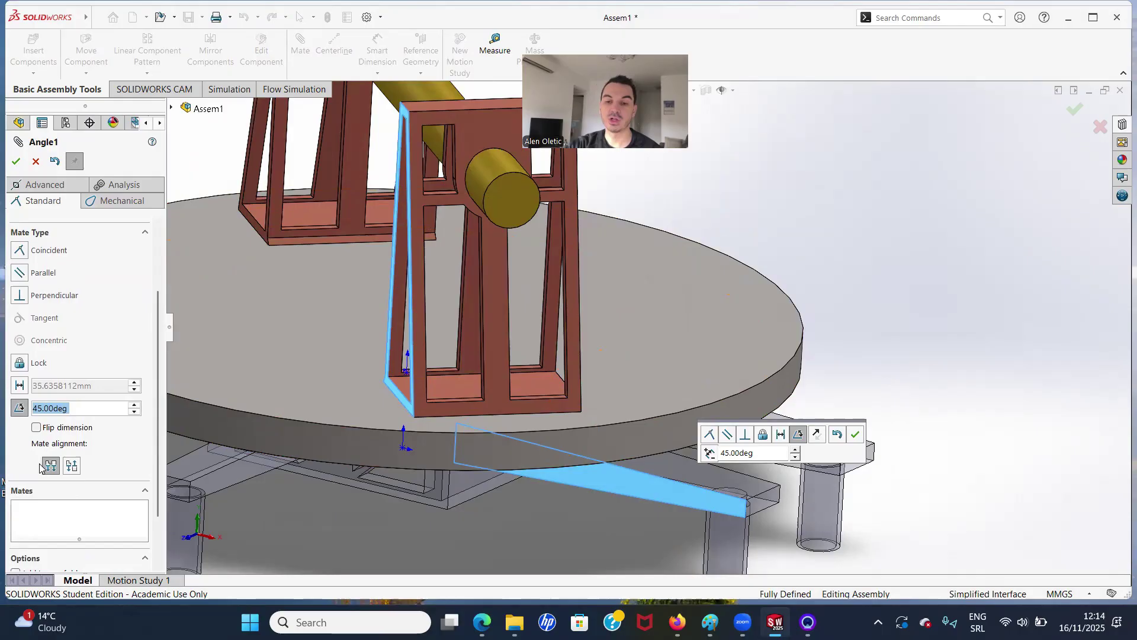
click(37, 428)
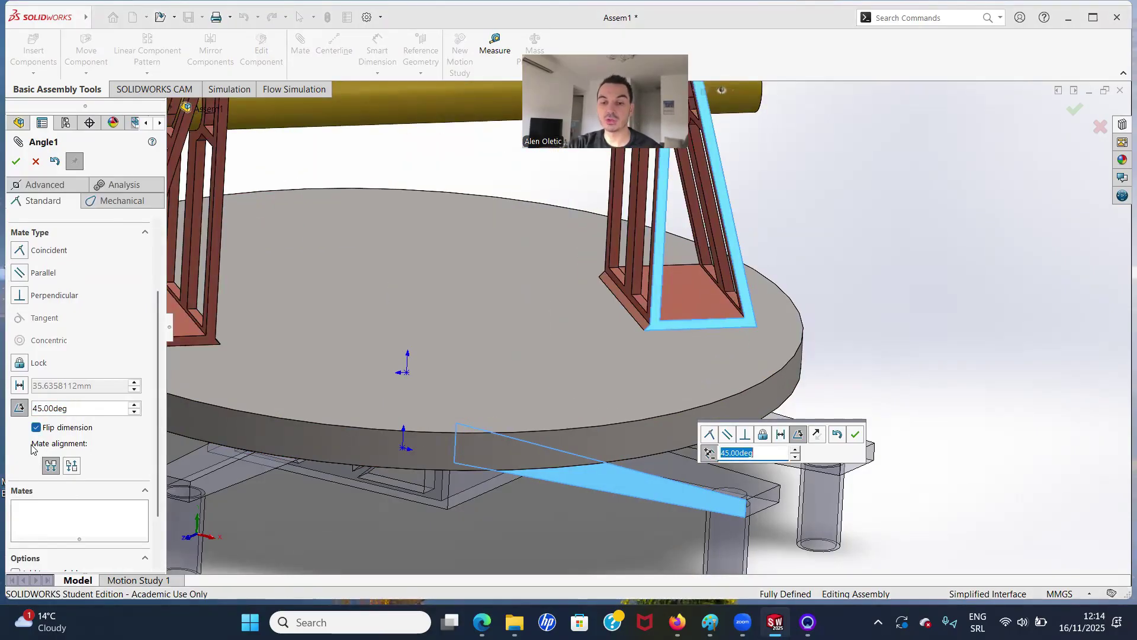
click(74, 469)
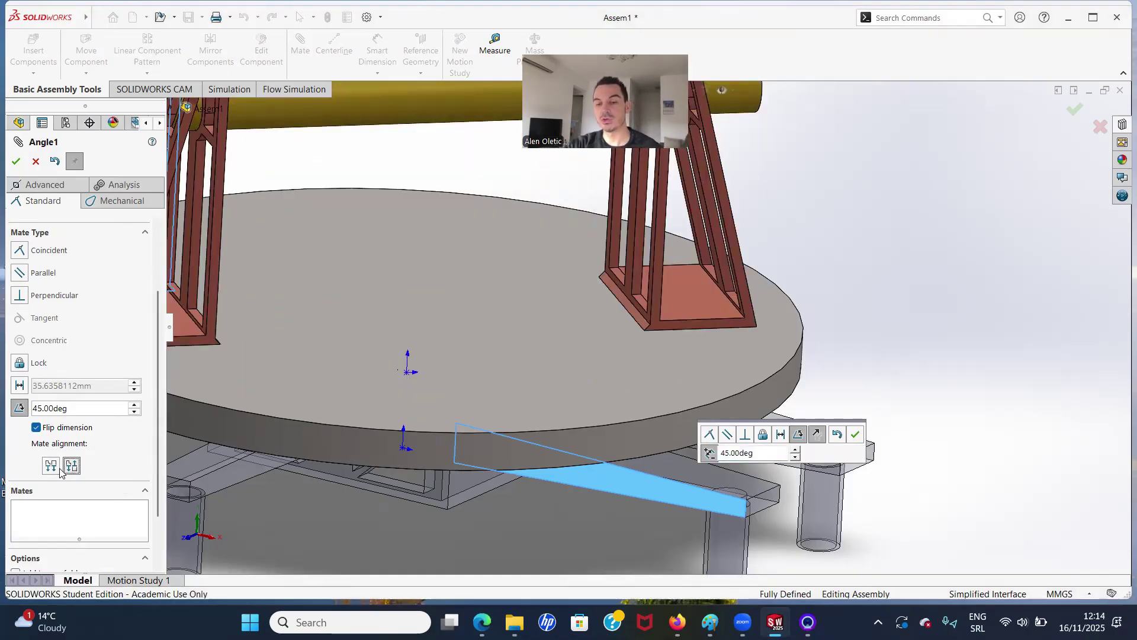
click(50, 468)
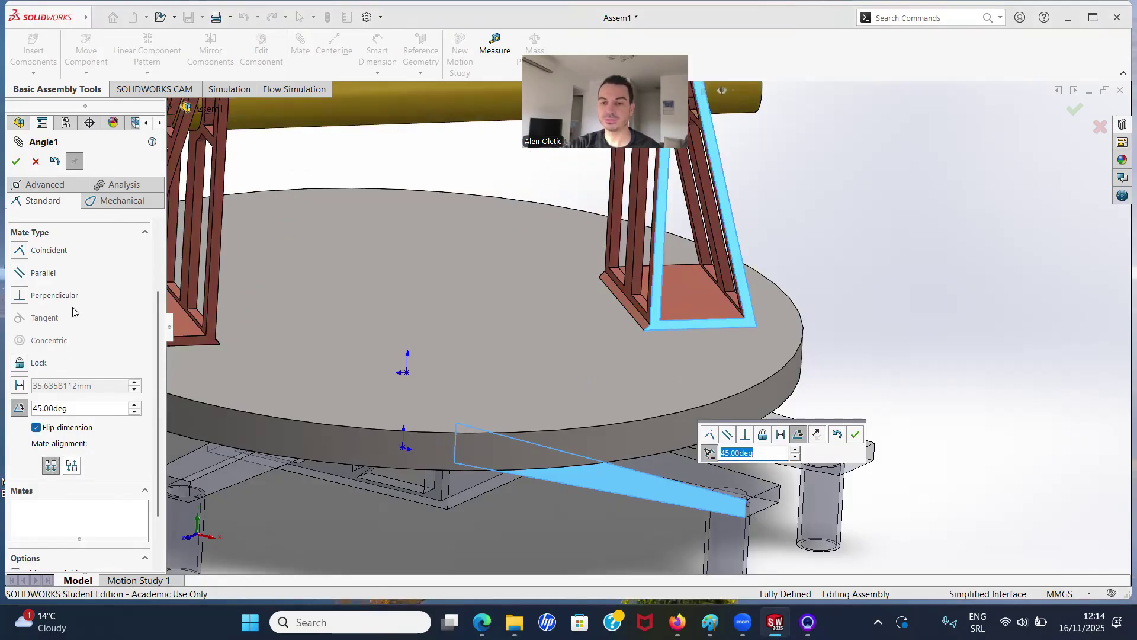
click(36, 162)
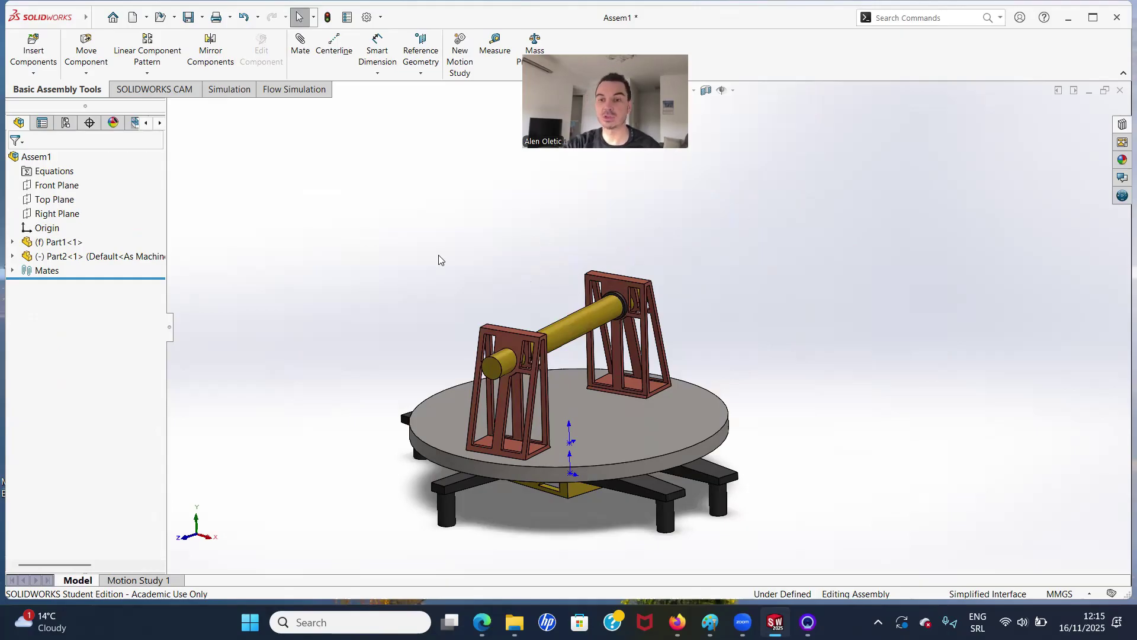
Insert the Part3 hook arm into the assembly beside the rotating platform.
click(41, 59)
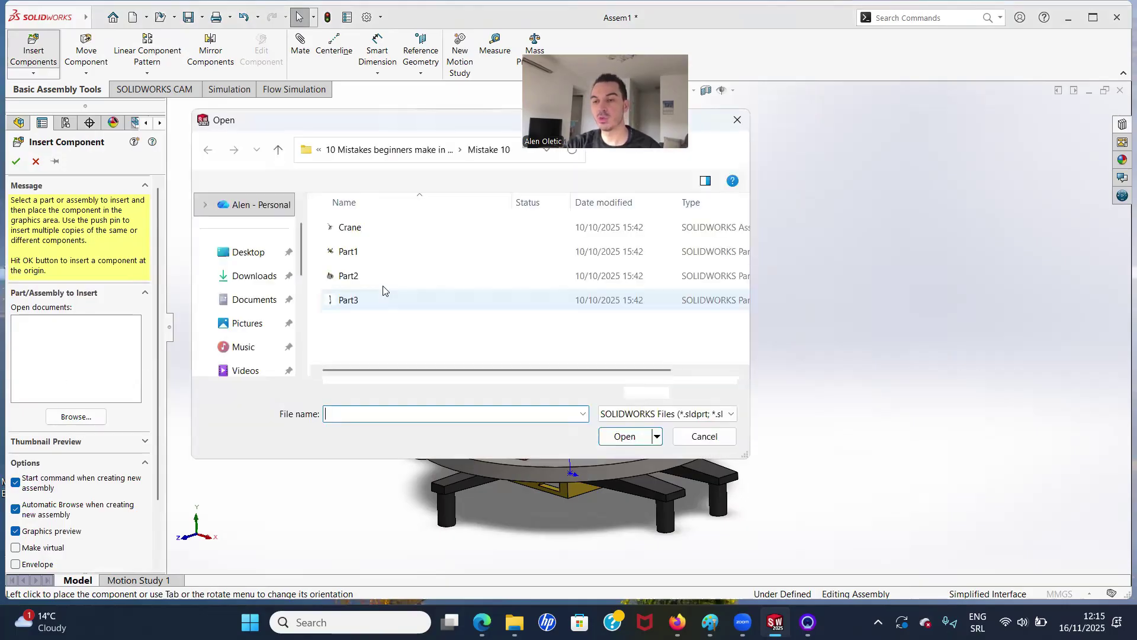
double_click(372, 299)
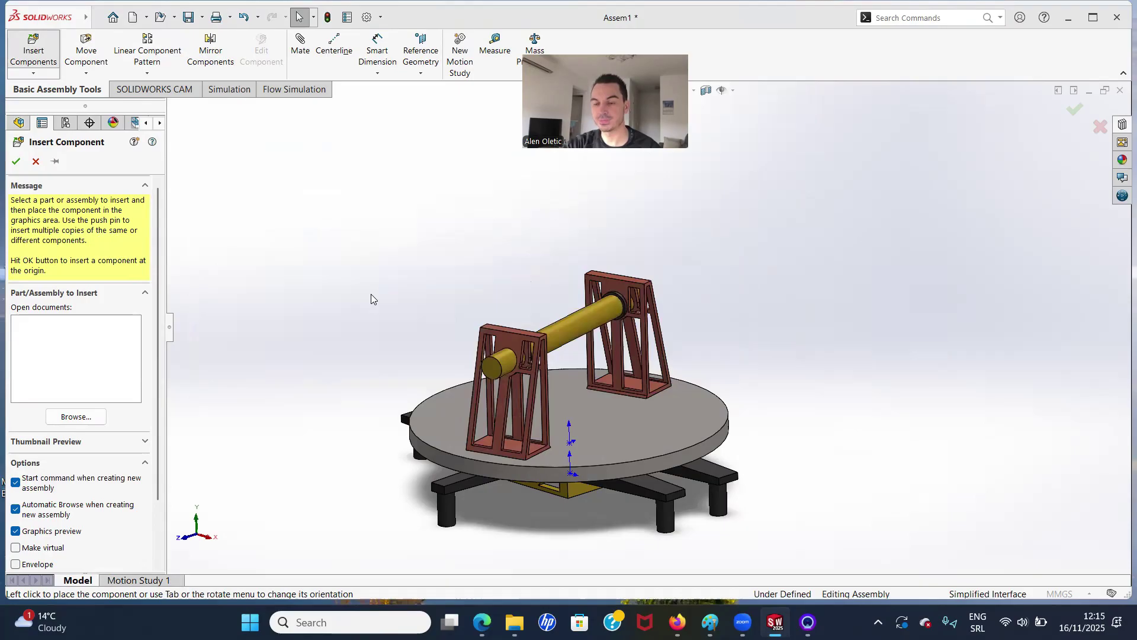
click(604, 394)
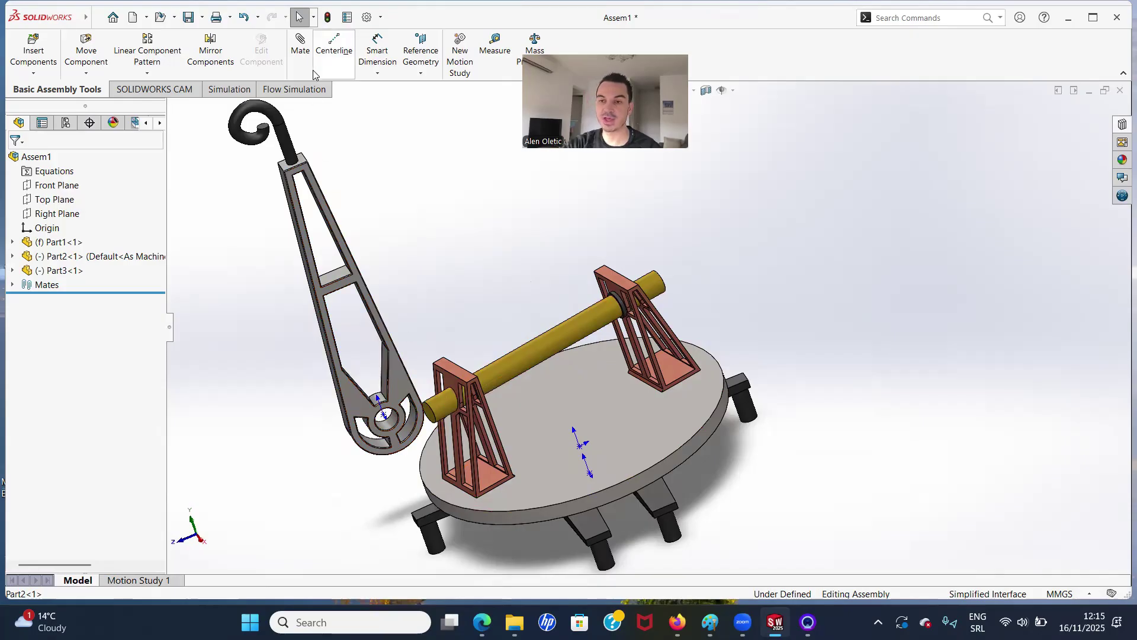
Add a concentric mate between the hook arm's hole and the platform's yellow shaft.
click(300, 51)
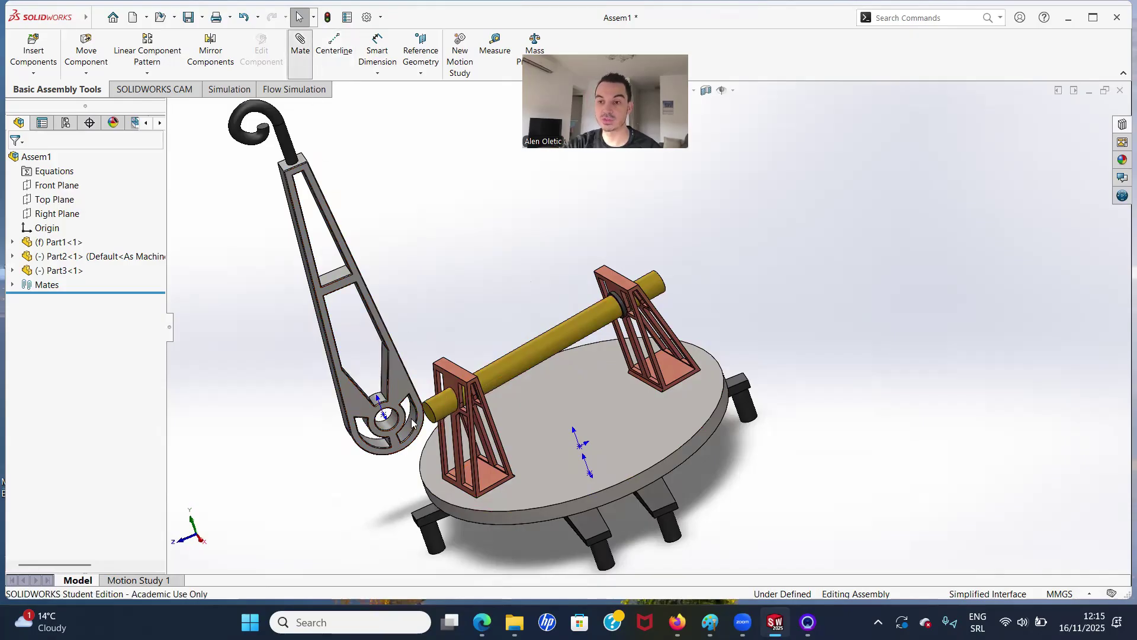
scroll(408, 420, down, 3)
scroll(448, 388, down, 1)
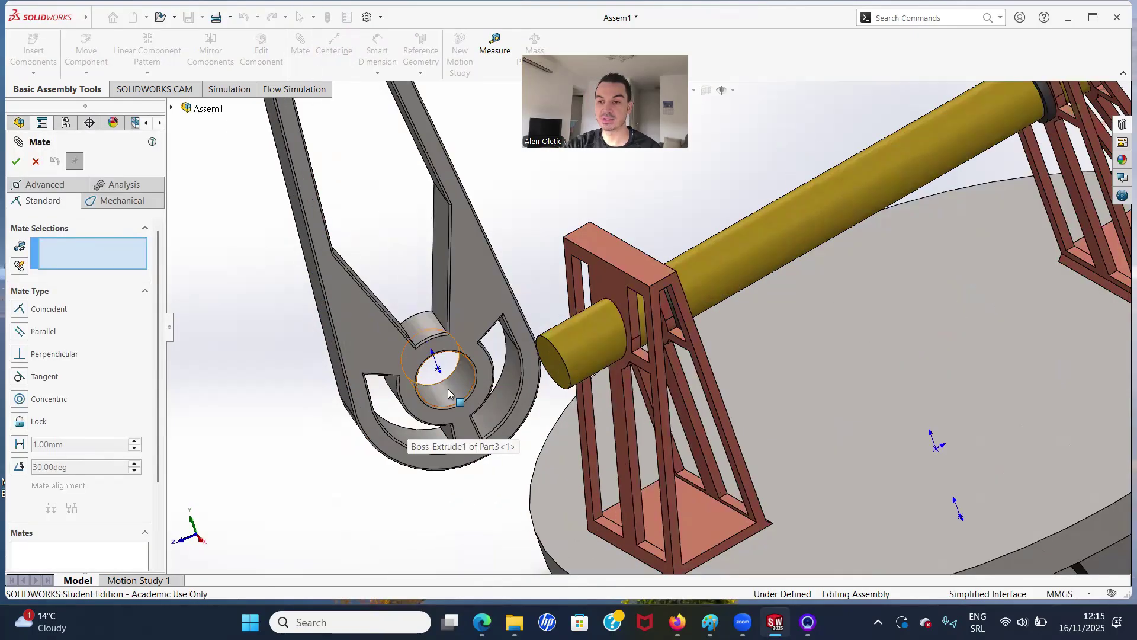
click(447, 388)
click(784, 232)
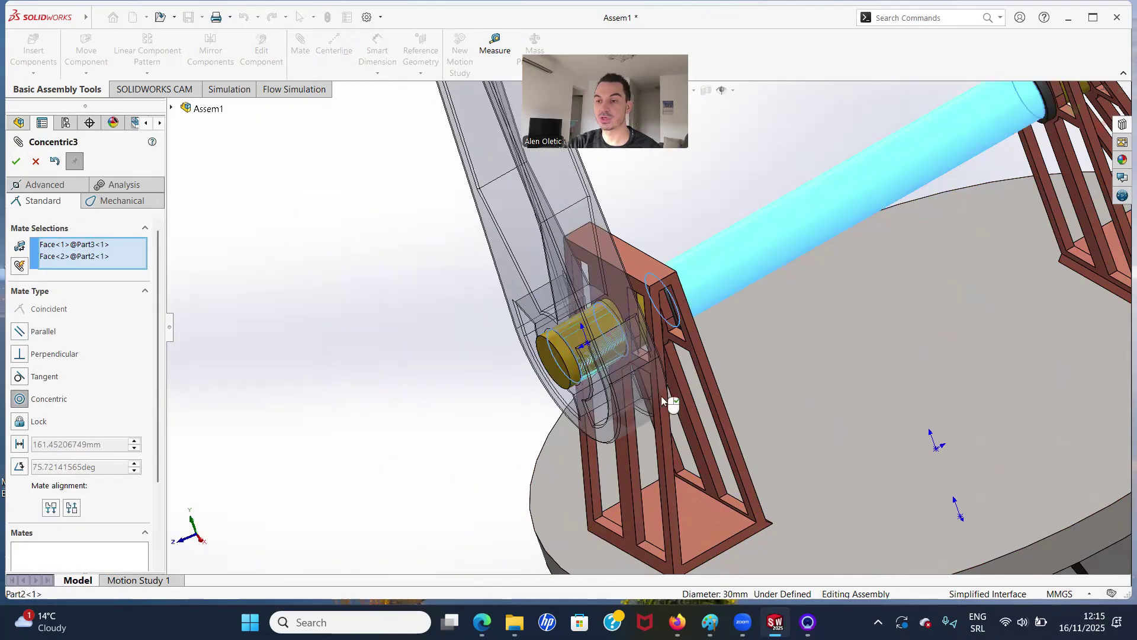
click(15, 165)
key(Escape)
Slide the hook arm along the shaft into the space between the two support frames.
scroll(732, 353, up, 5)
drag(540, 352, 676, 226)
click(436, 293)
scroll(572, 381, up, 1)
middle_drag(572, 380, 625, 384)
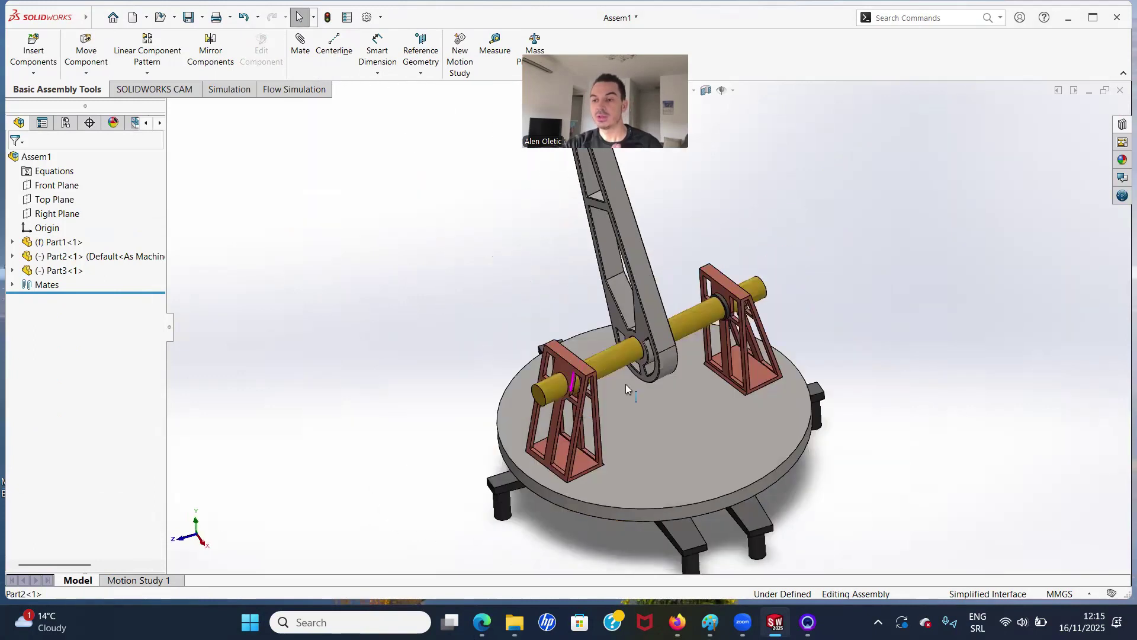
scroll(626, 384, up, 3)
scroll(744, 300, down, 1)
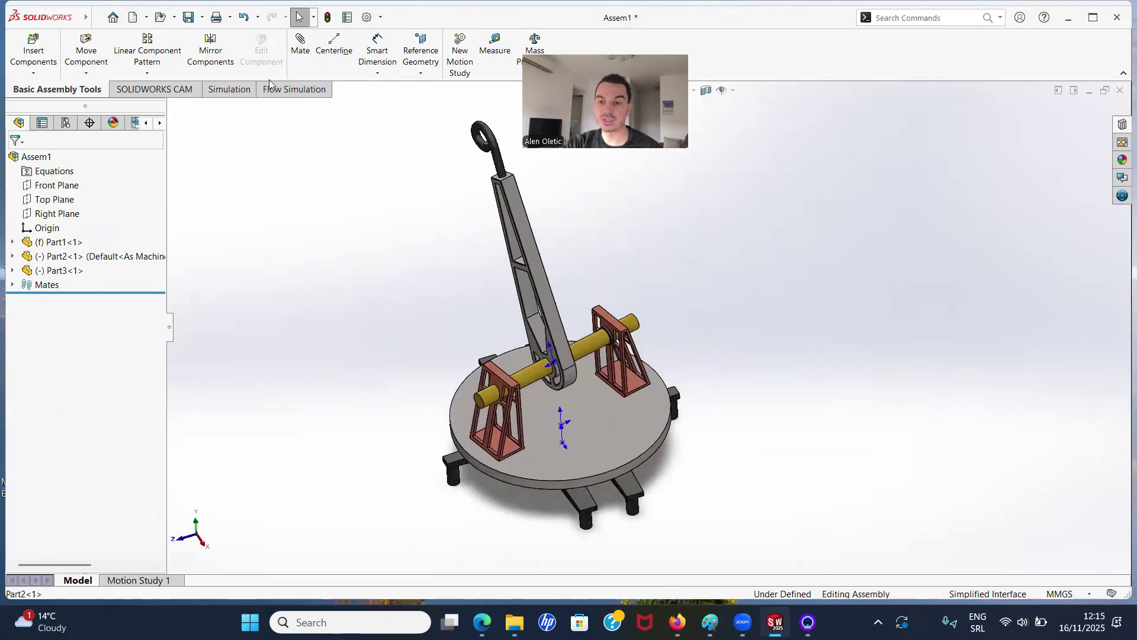
Add a coincident mate between the Right Plane of Part3 and the Right Plane of Part2.
click(301, 54)
click(172, 108)
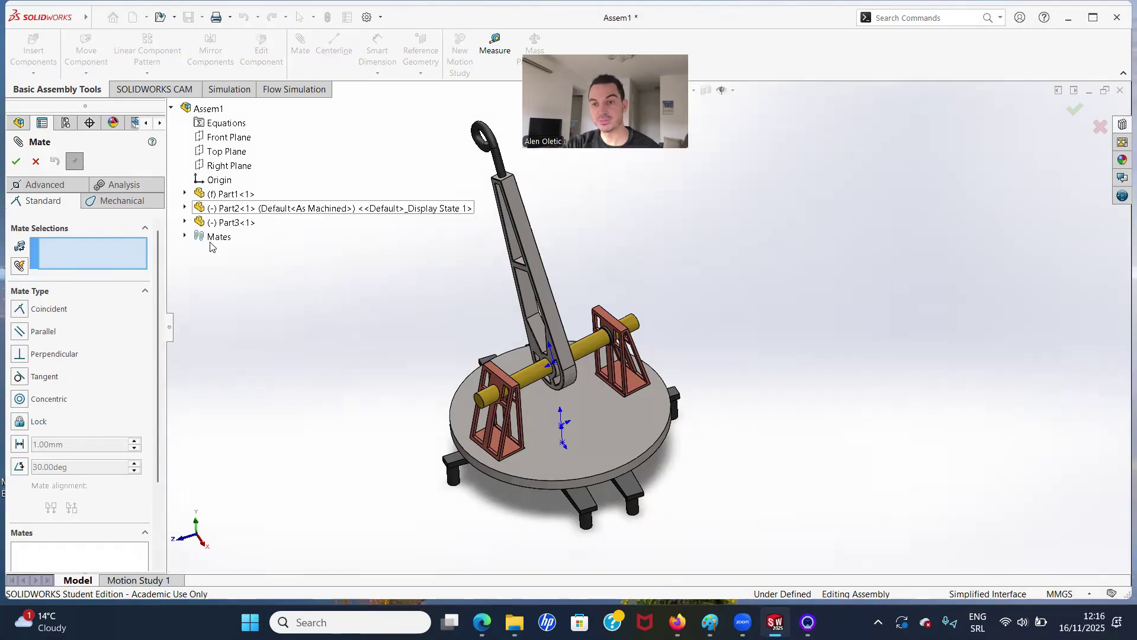
click(184, 223)
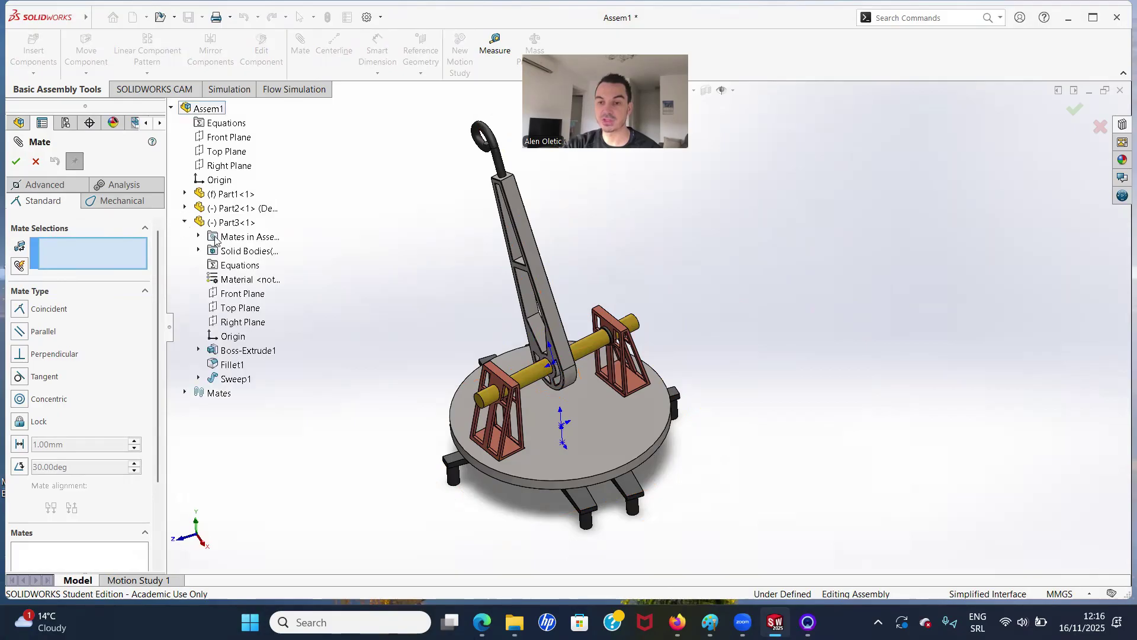
click(235, 323)
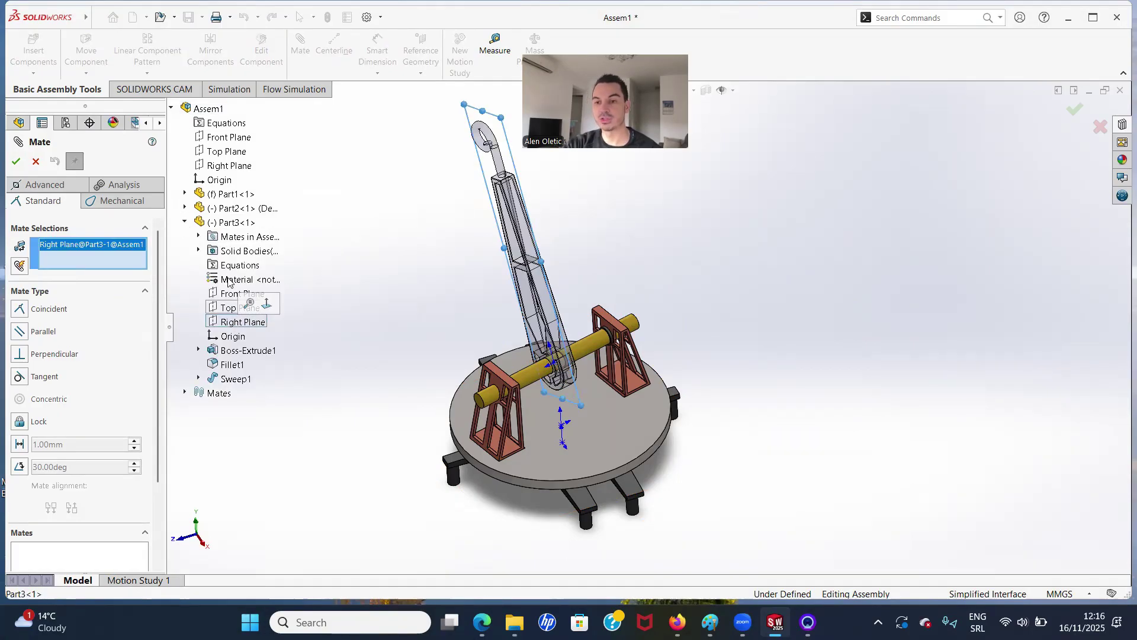
click(186, 208)
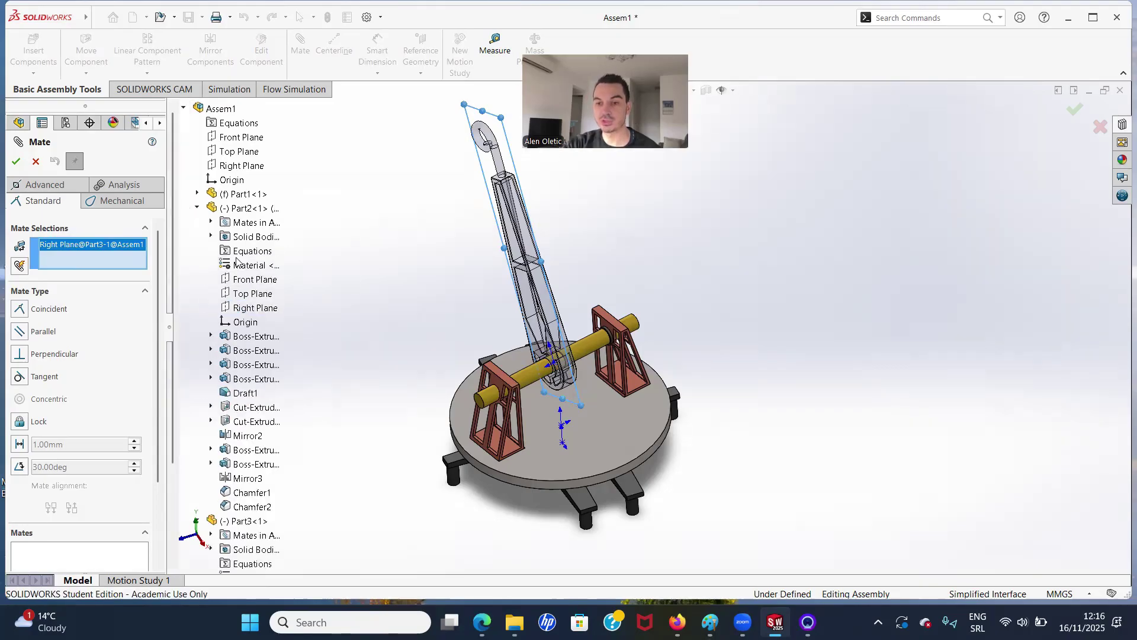
click(247, 309)
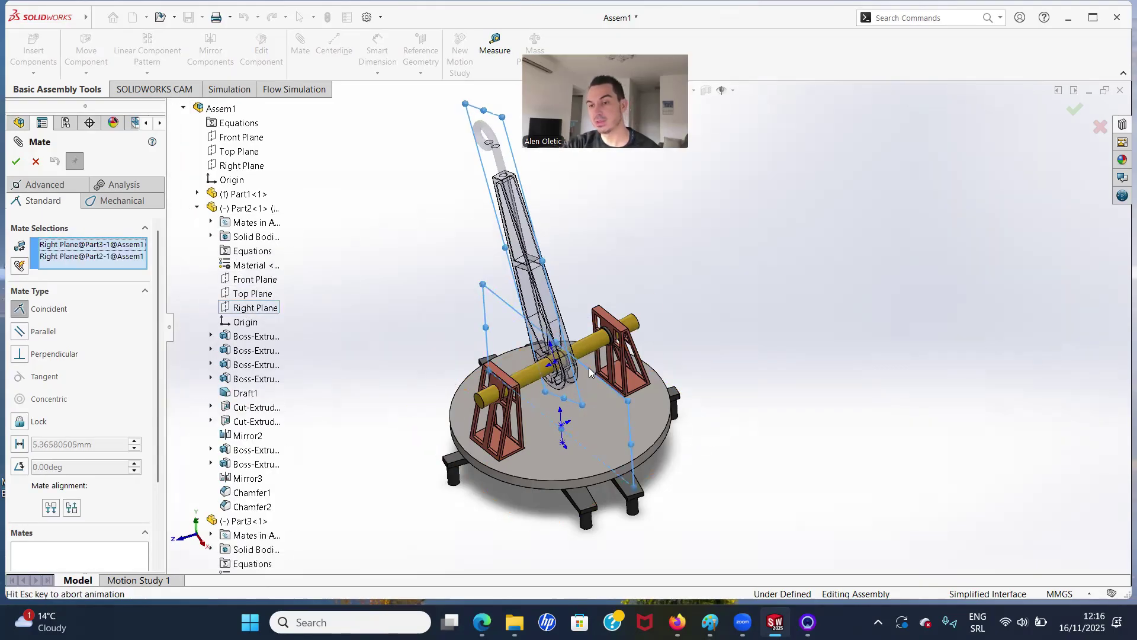
middle_drag(622, 391, 570, 391)
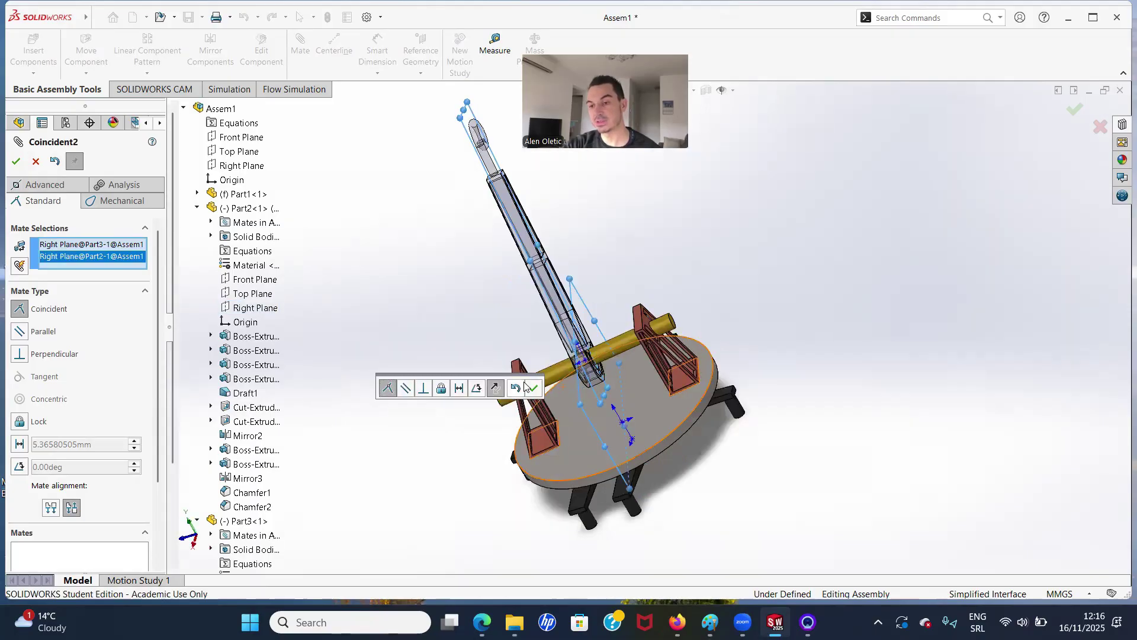
click(535, 388)
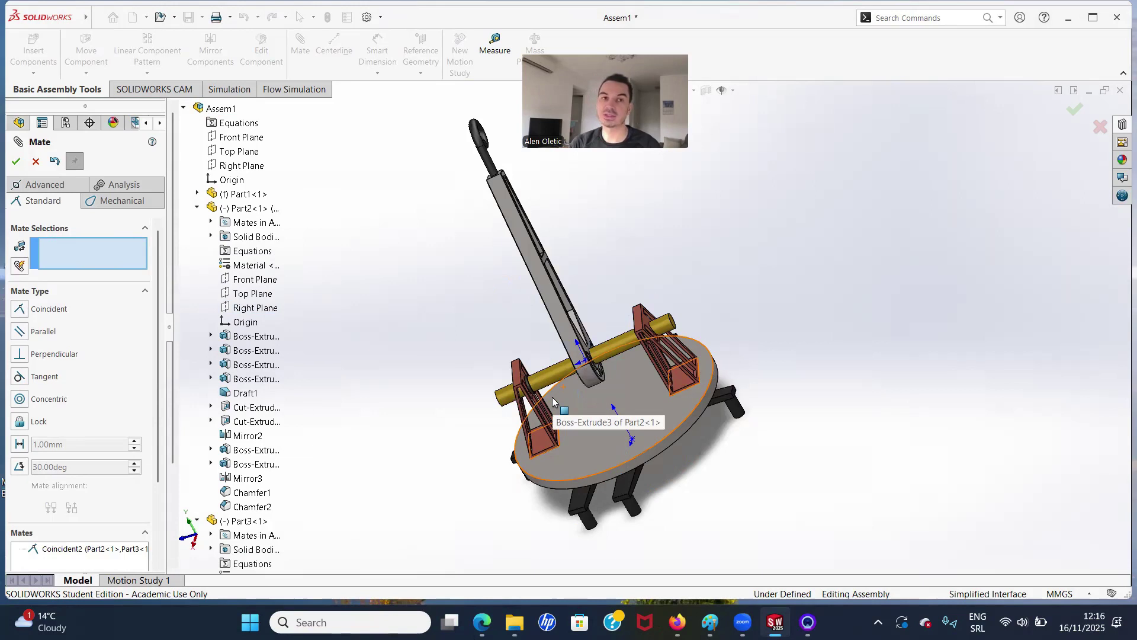
click(36, 164)
Delete the coincident mate between the arm and the platform.
scroll(58, 331, down, 4)
scroll(59, 332, up, 1)
scroll(58, 331, up, 3)
click(12, 256)
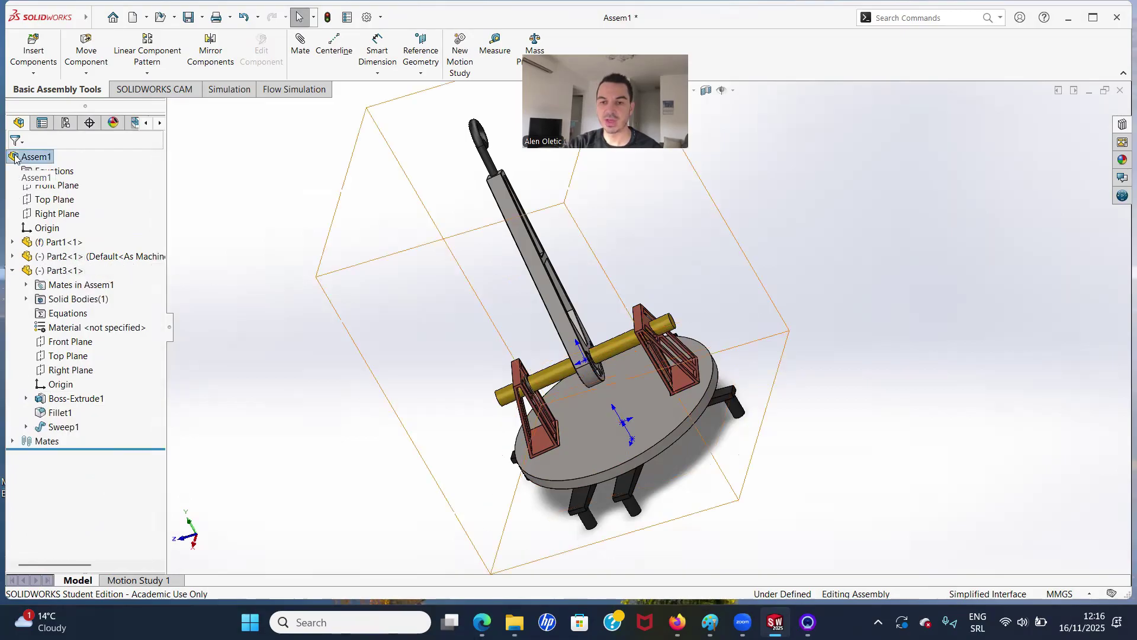
click(13, 270)
click(12, 285)
click(58, 327)
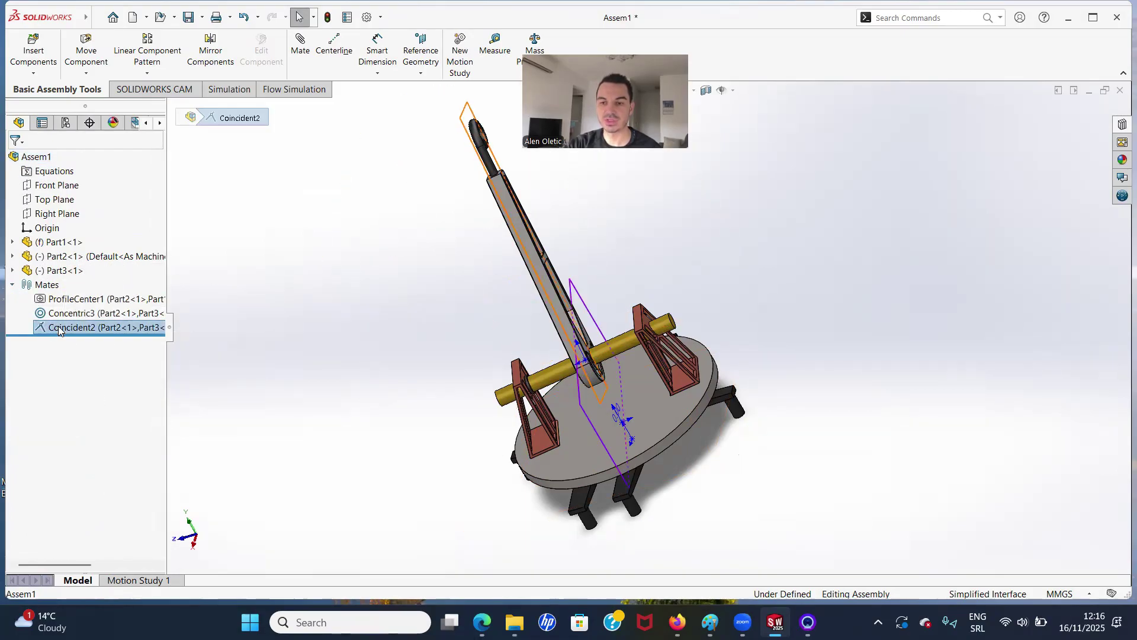
right_click(58, 327)
click(89, 380)
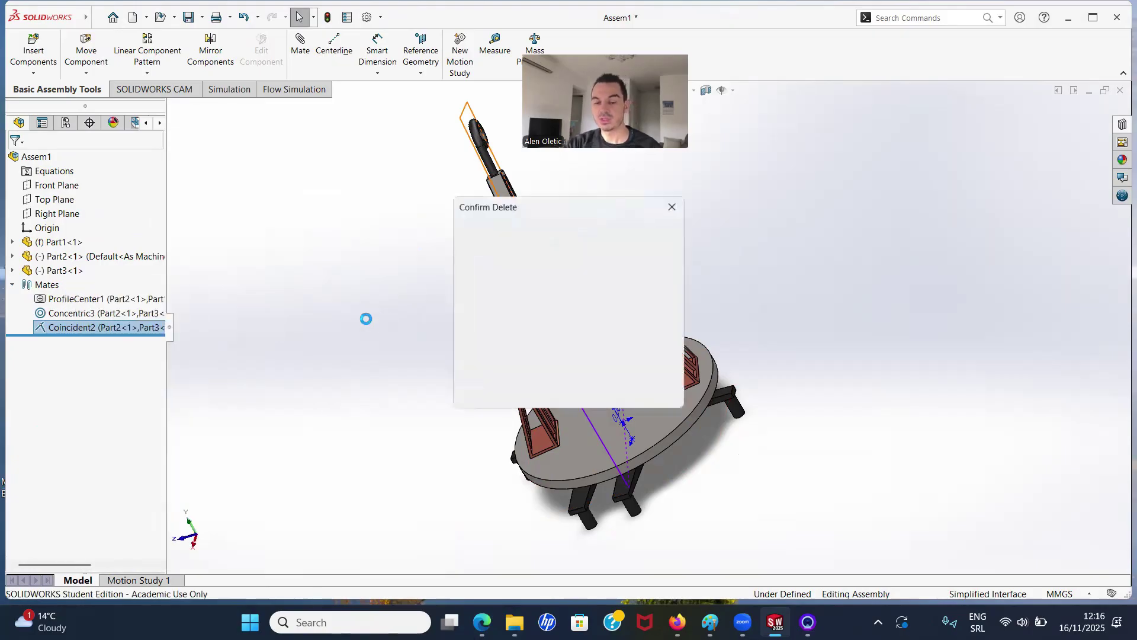
click(654, 231)
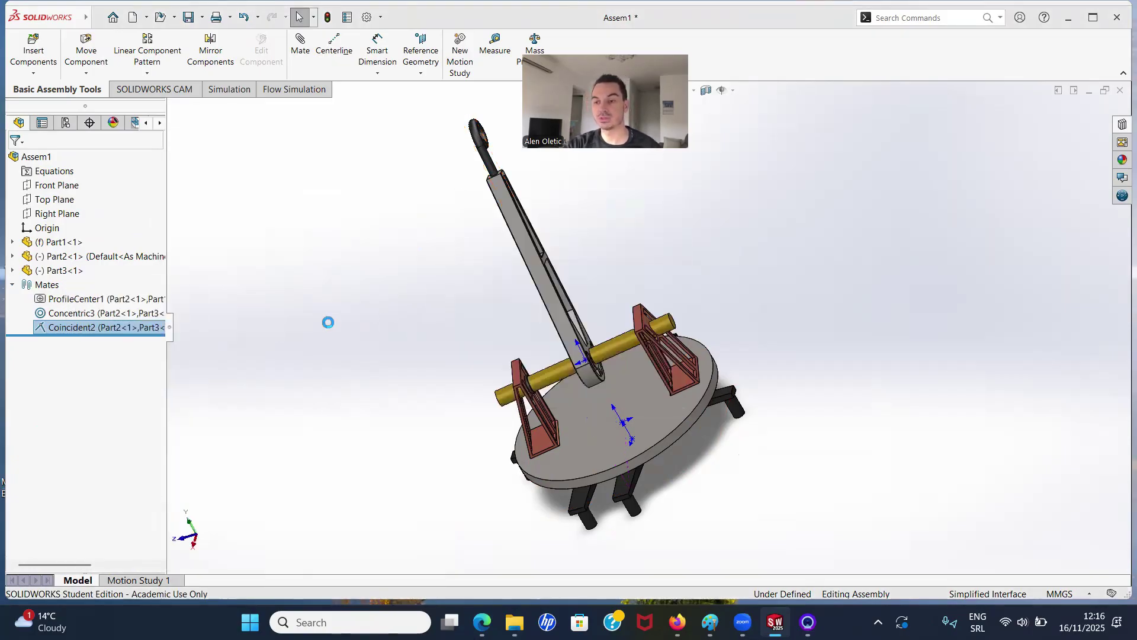
Start a width mate with the inner faces of the two black shaft collars as the first width selections.
middle_drag(371, 326, 400, 308)
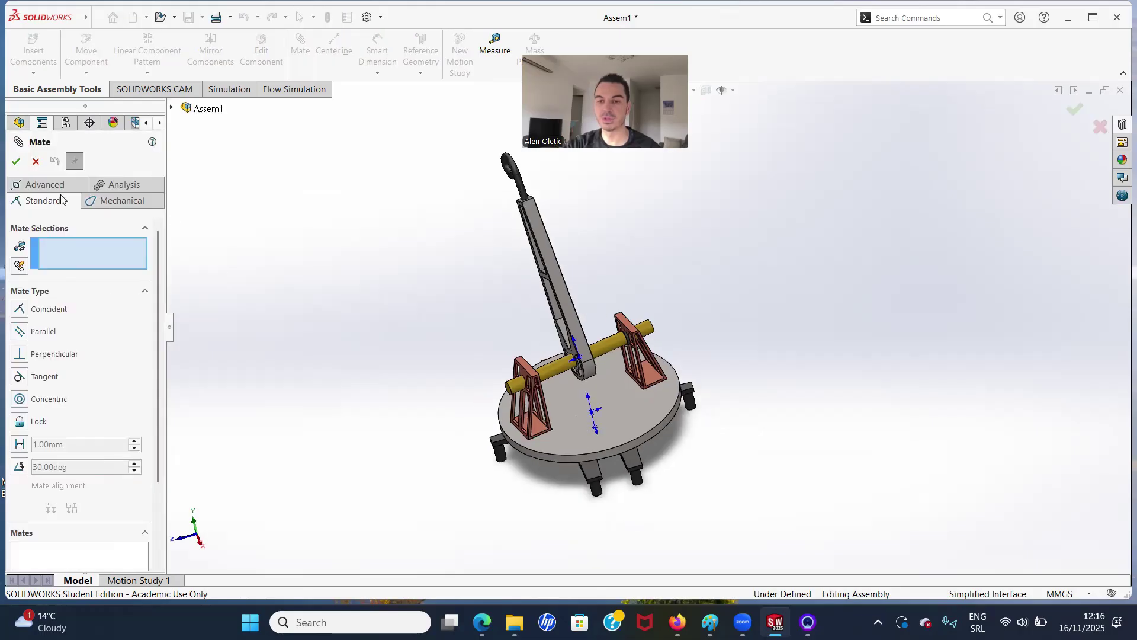
click(43, 200)
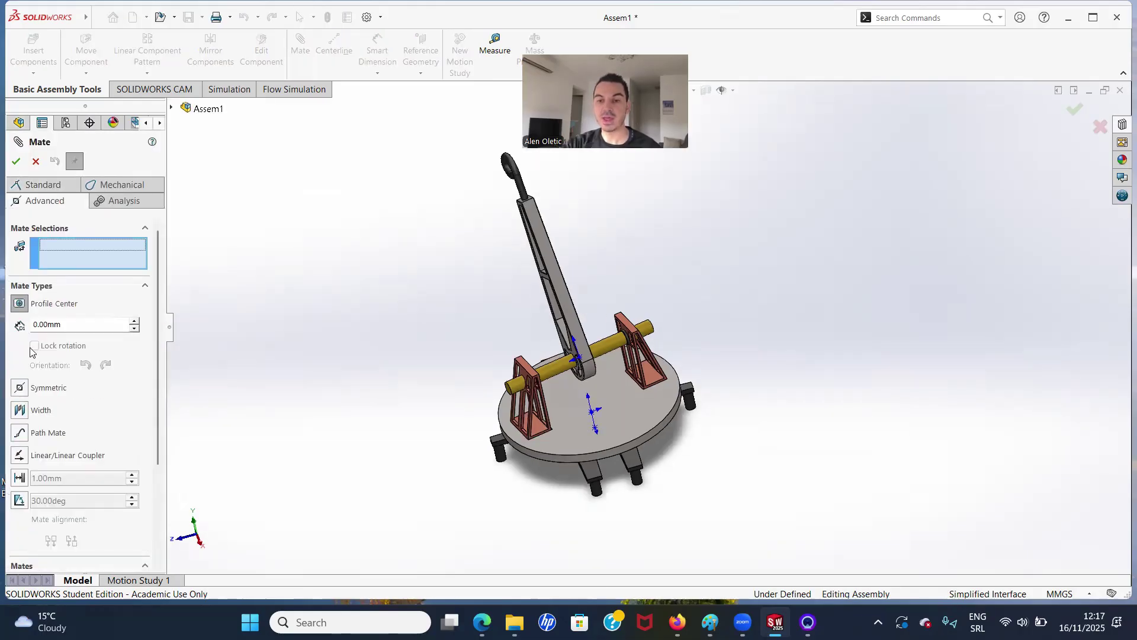
click(21, 410)
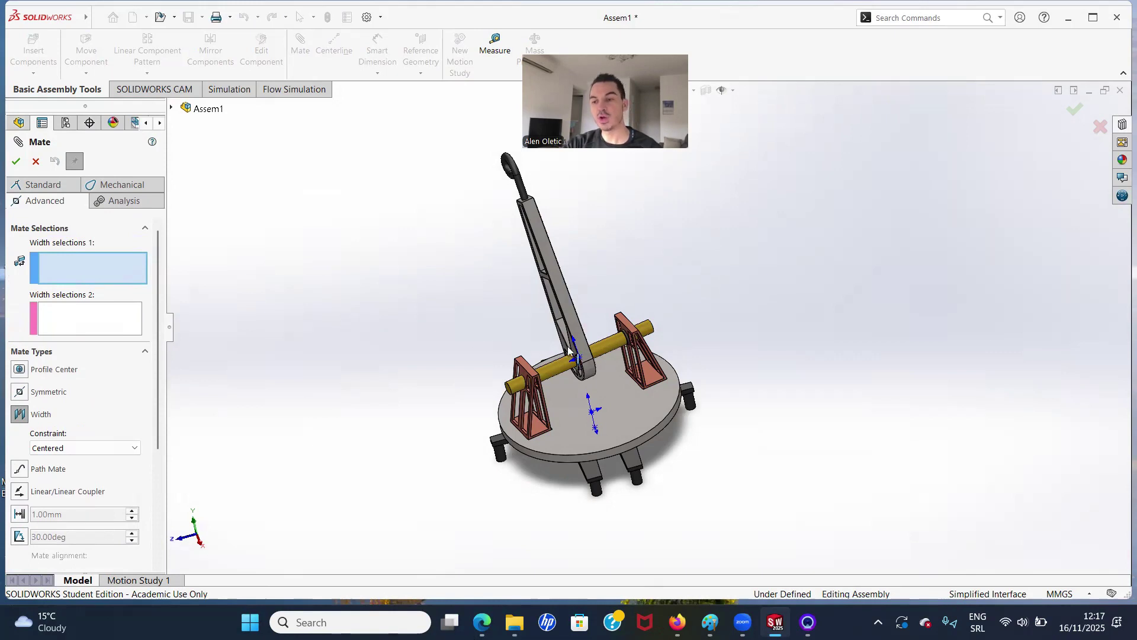
scroll(580, 342, down, 2)
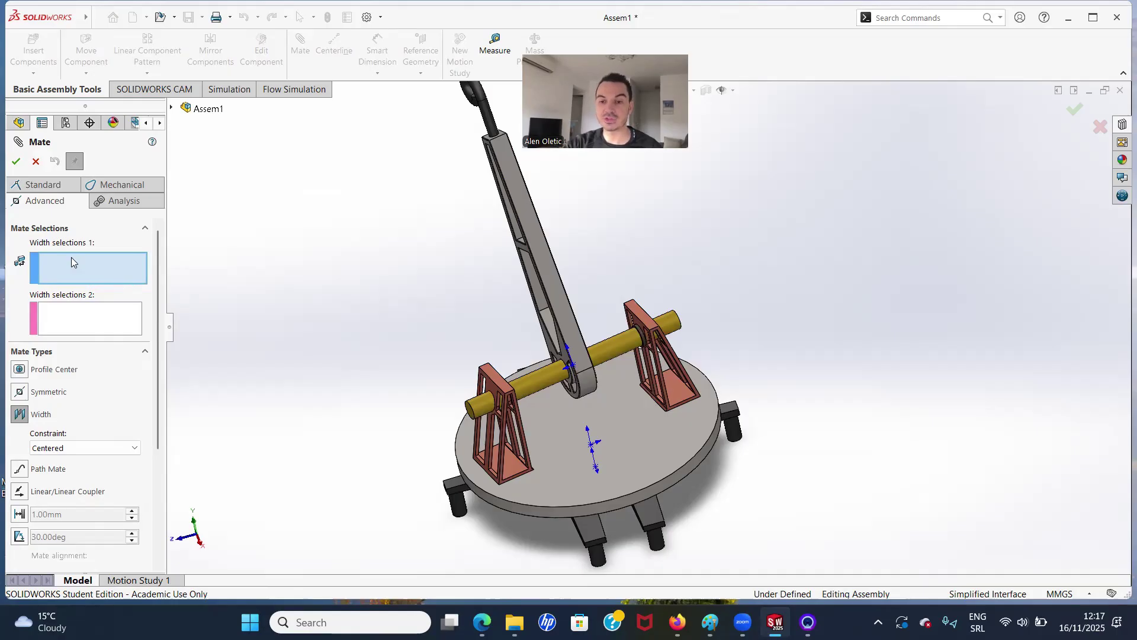
scroll(633, 359, down, 5)
mouse_move(632, 359)
middle_down()
mouse_move(666, 350)
mouse_move(637, 344)
middle_up()
scroll(615, 232, down, 5)
scroll(614, 236, down, 4)
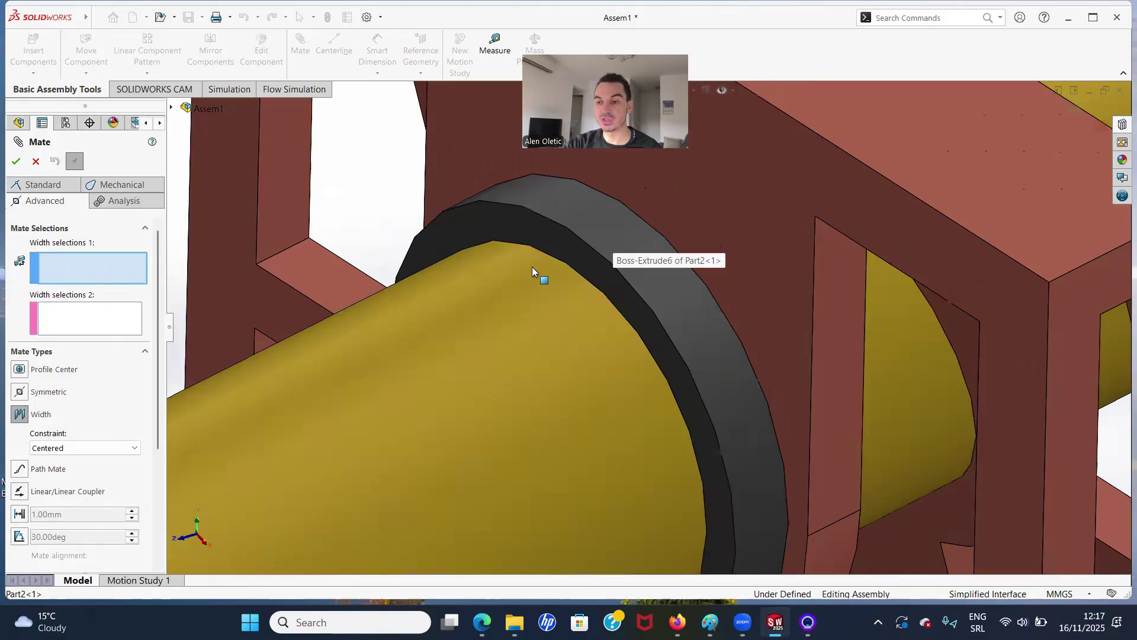
click(551, 239)
scroll(615, 276, up, 2)
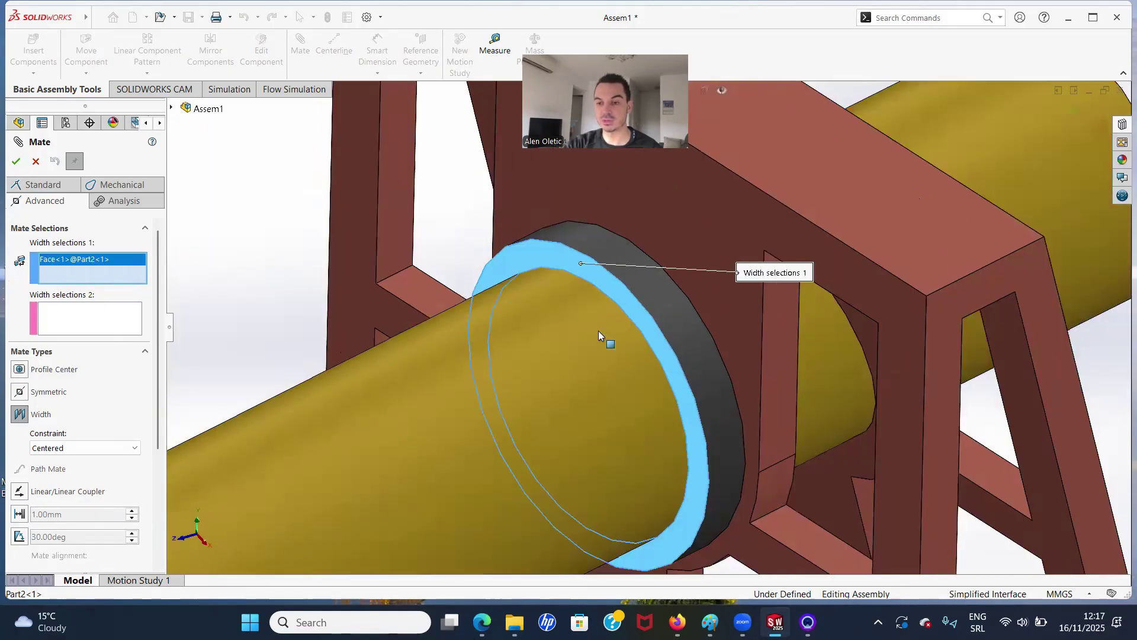
scroll(596, 335, up, 5)
middle_drag(534, 388, 531, 391)
scroll(474, 423, up, 5)
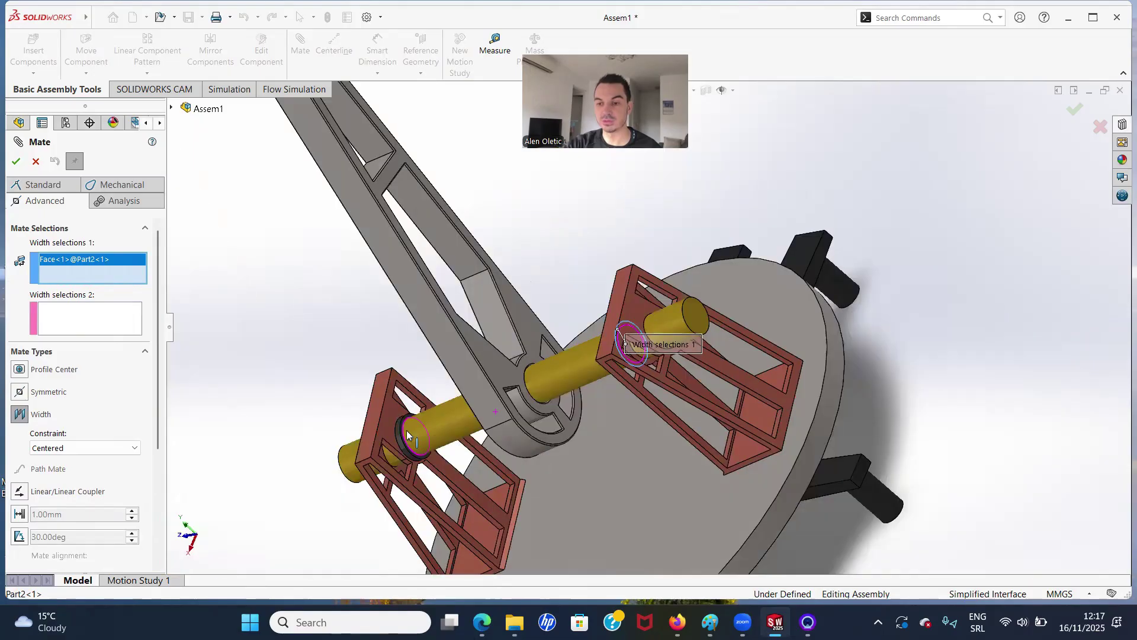
scroll(575, 364, down, 6)
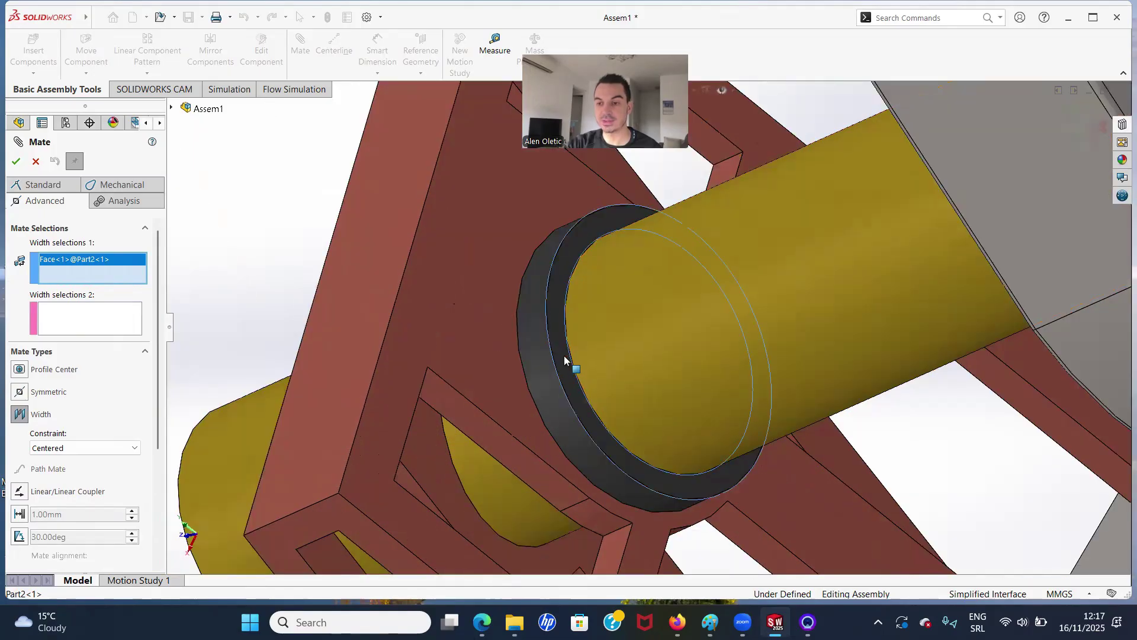
click(564, 356)
scroll(637, 410, up, 5)
scroll(752, 336, down, 1)
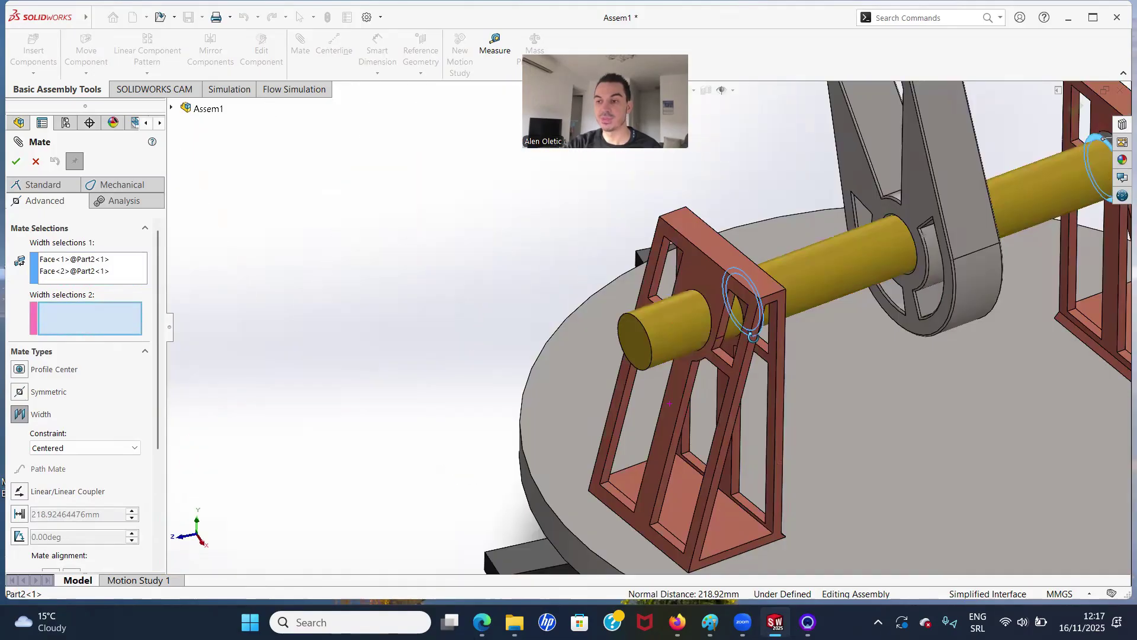
Select the arm's two opposite side faces as the second width selections and accept the mate with the Centered constraint.
scroll(797, 335, up, 5)
scroll(783, 152, down, 2)
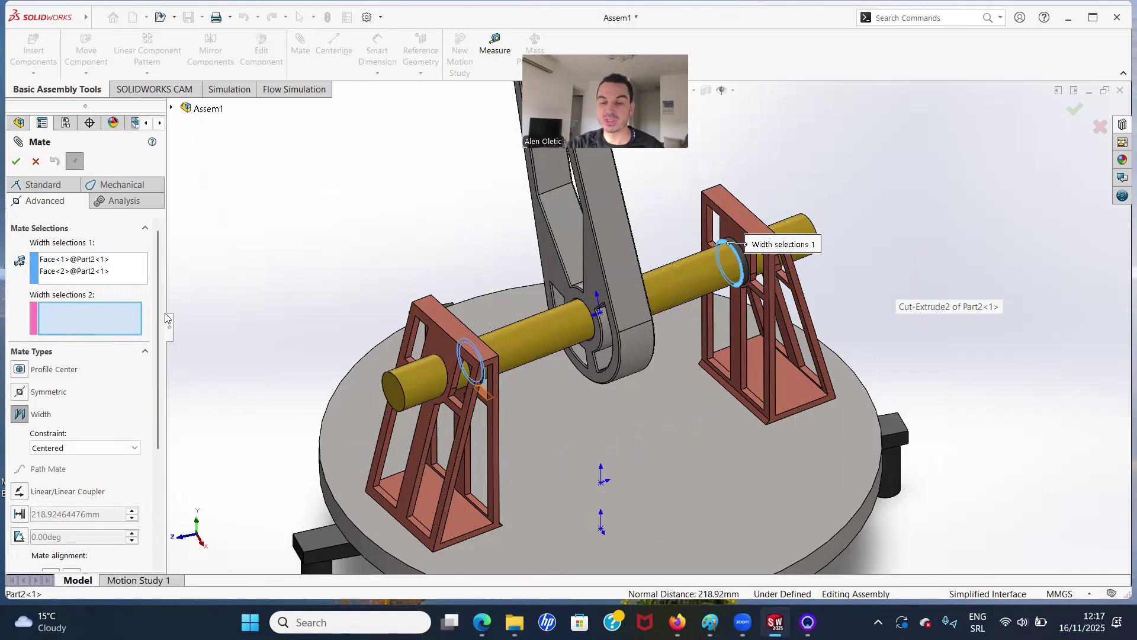
click(588, 267)
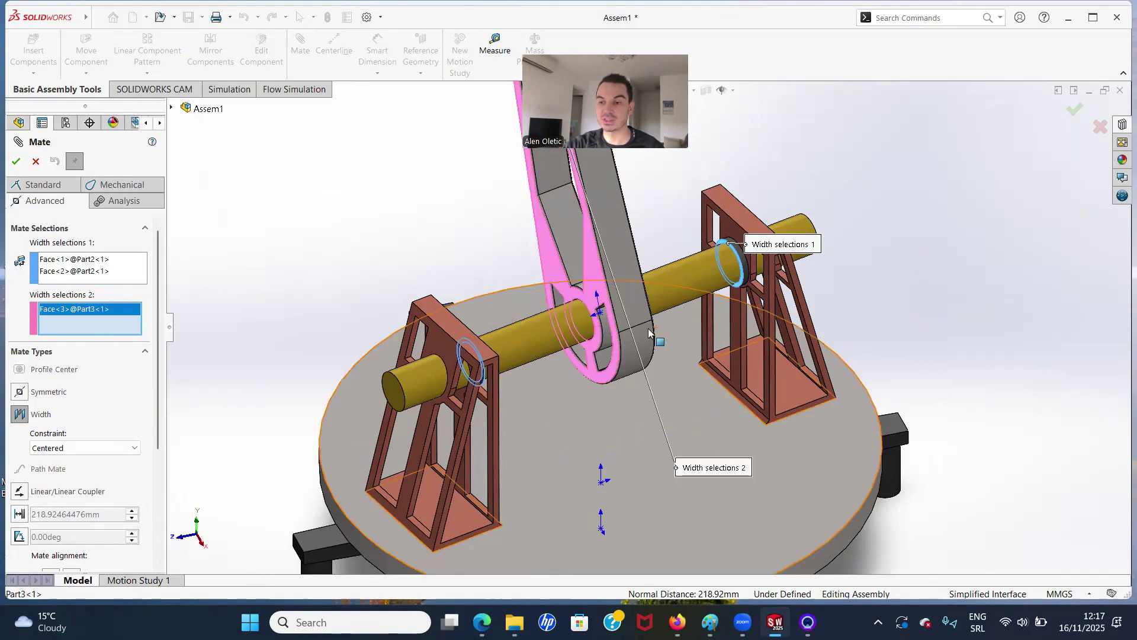
middle_drag(648, 328, 395, 330)
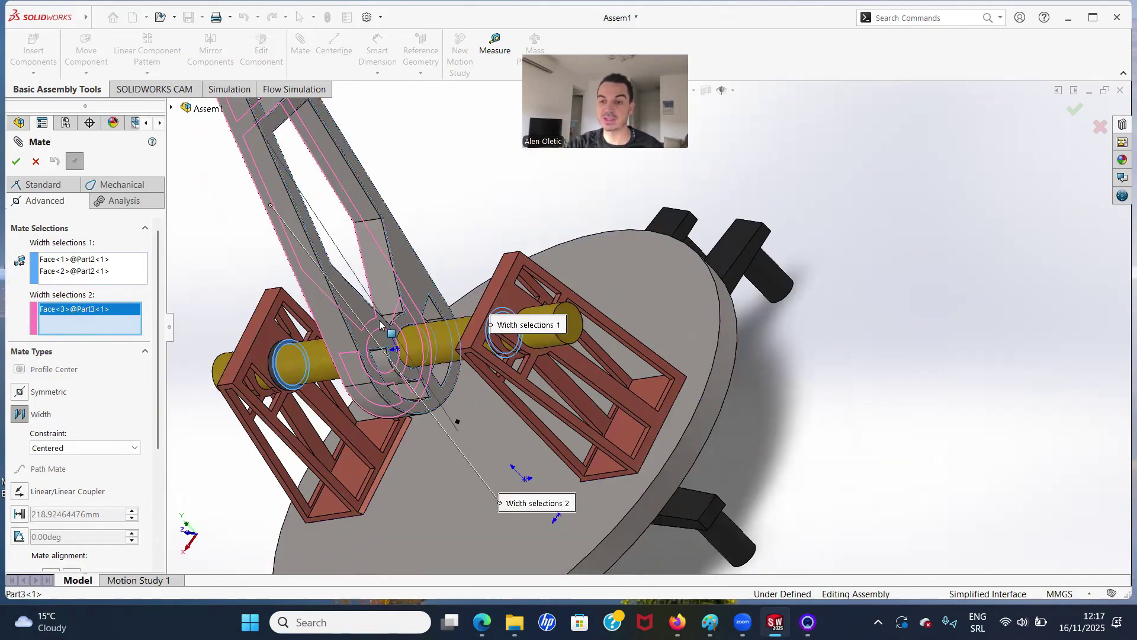
click(380, 415)
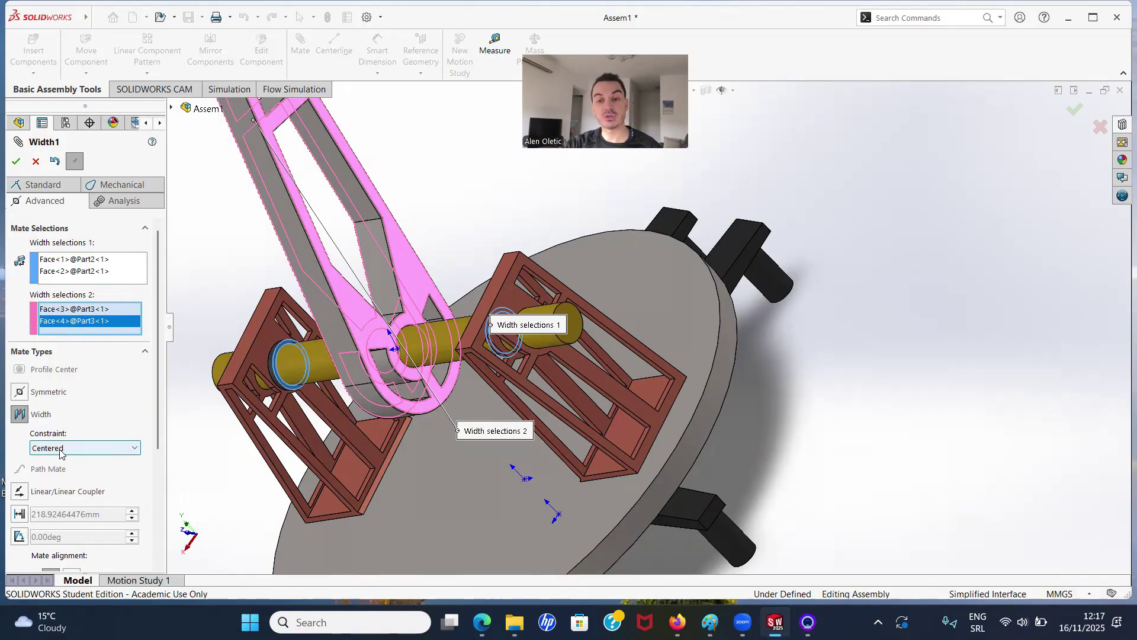
click(16, 162)
click(18, 163)
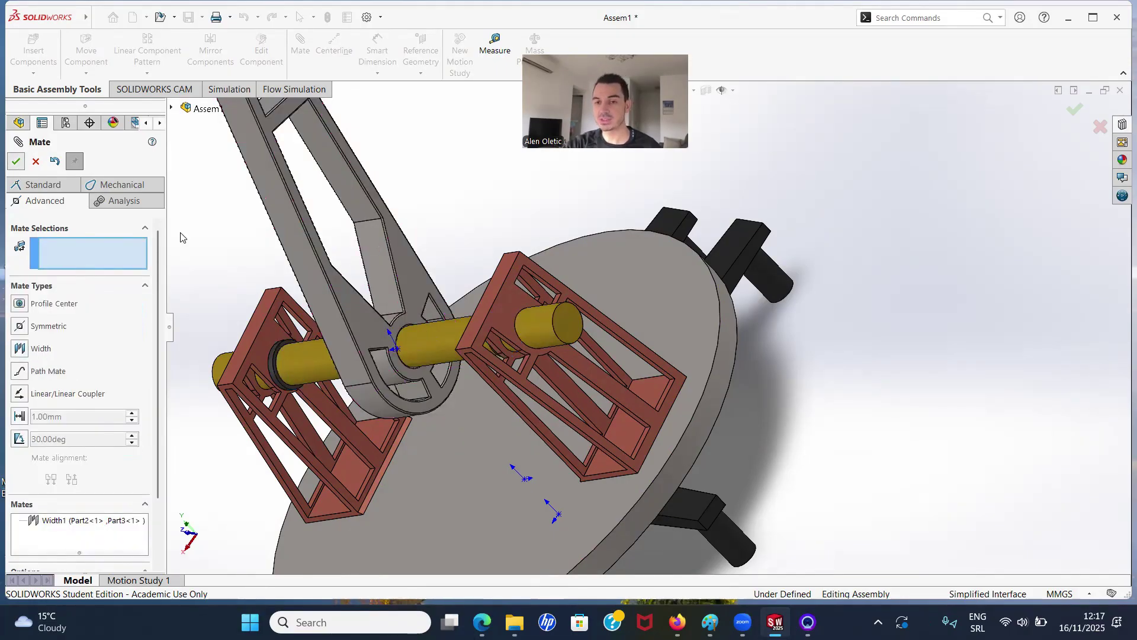
Swing the hook arm about the shaft to test its remaining motion.
middle_drag(314, 259, 415, 287)
scroll(414, 287, up, 5)
scroll(562, 297, down, 3)
click(580, 318)
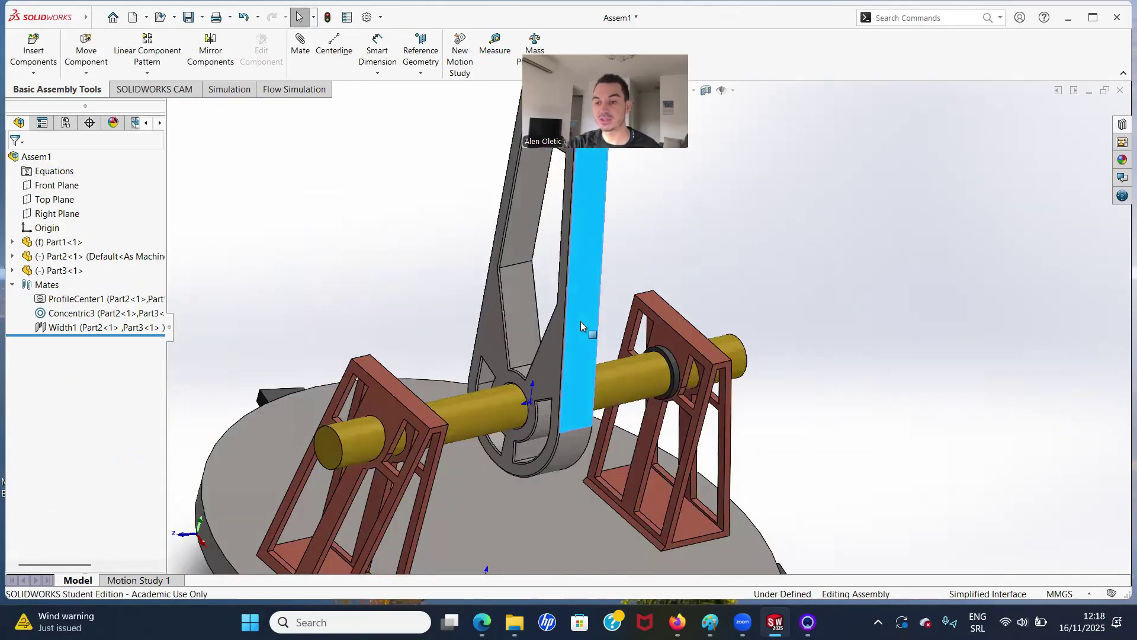
drag(575, 305, 538, 360)
click(304, 302)
scroll(421, 302, up, 5)
middle_drag(421, 308, 692, 328)
scroll(692, 328, down, 5)
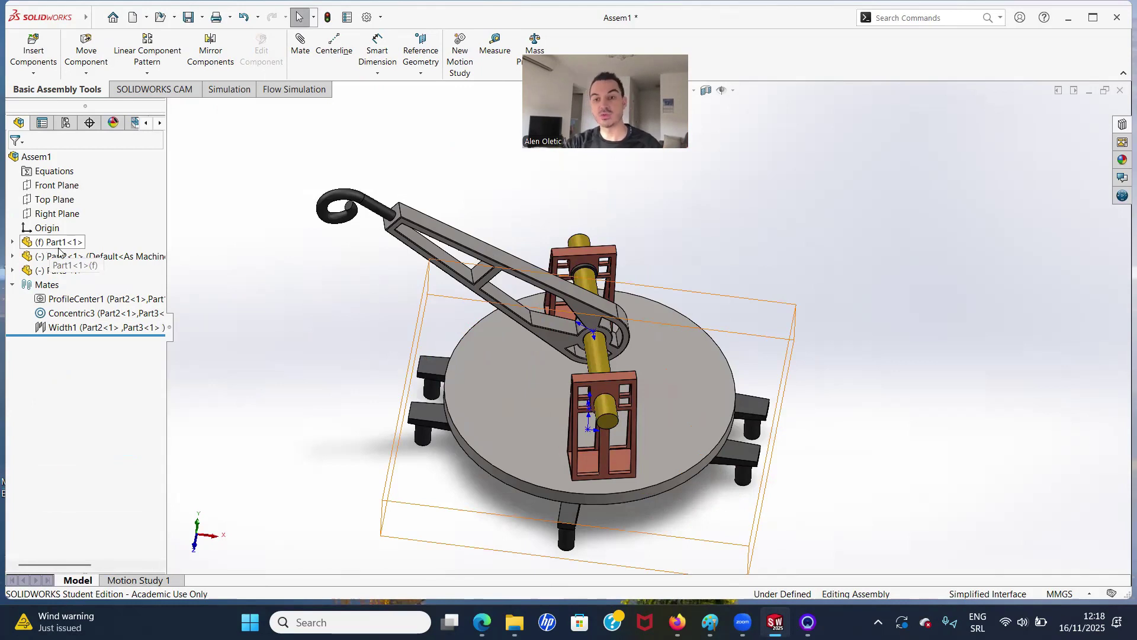
Reopen the width mate, review its constraint options, and accept it with Centered kept.
right_click(58, 329)
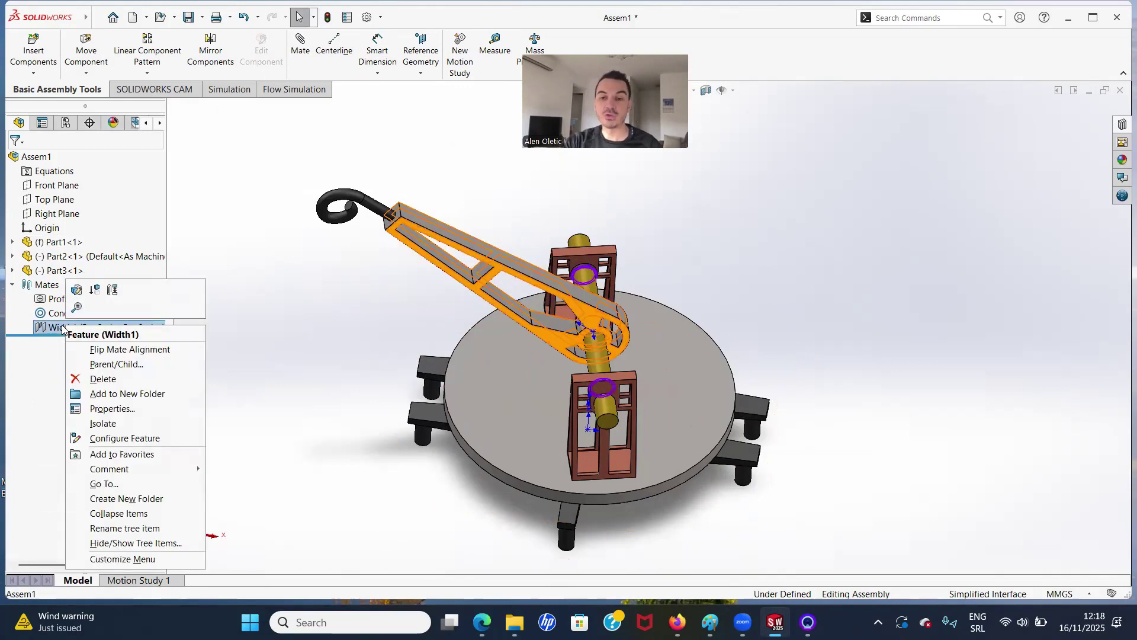
click(75, 290)
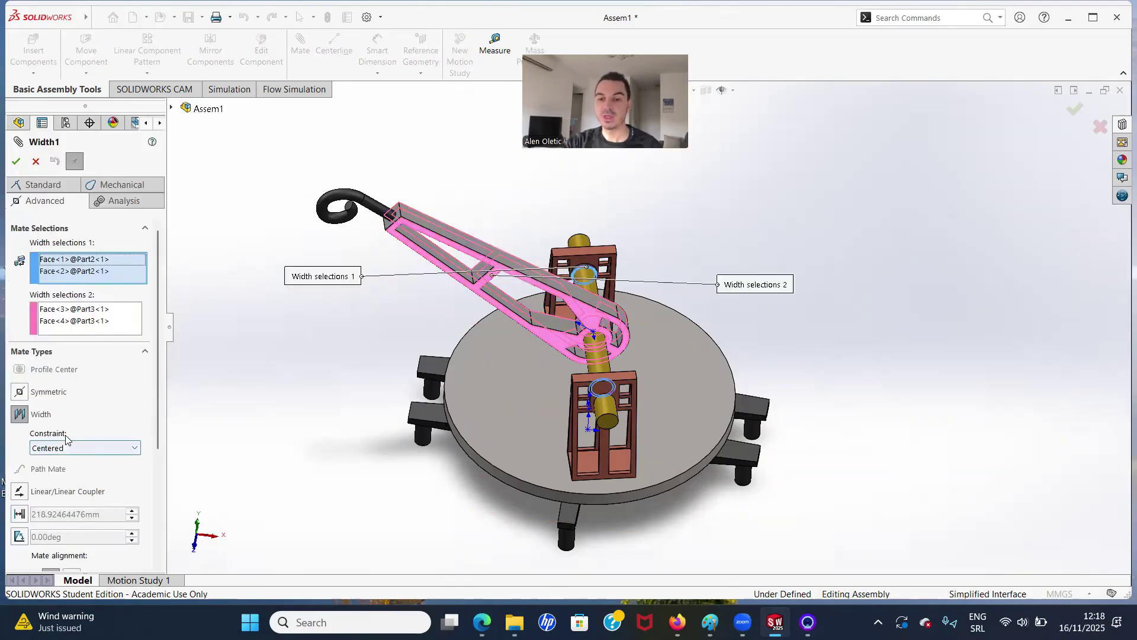
click(83, 448)
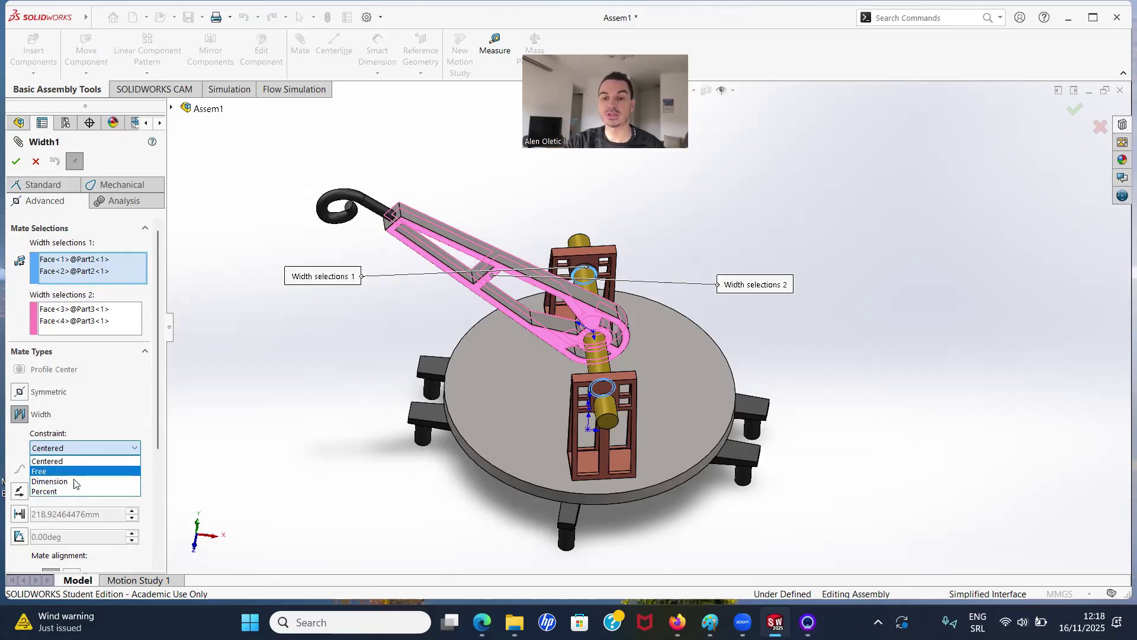
click(83, 427)
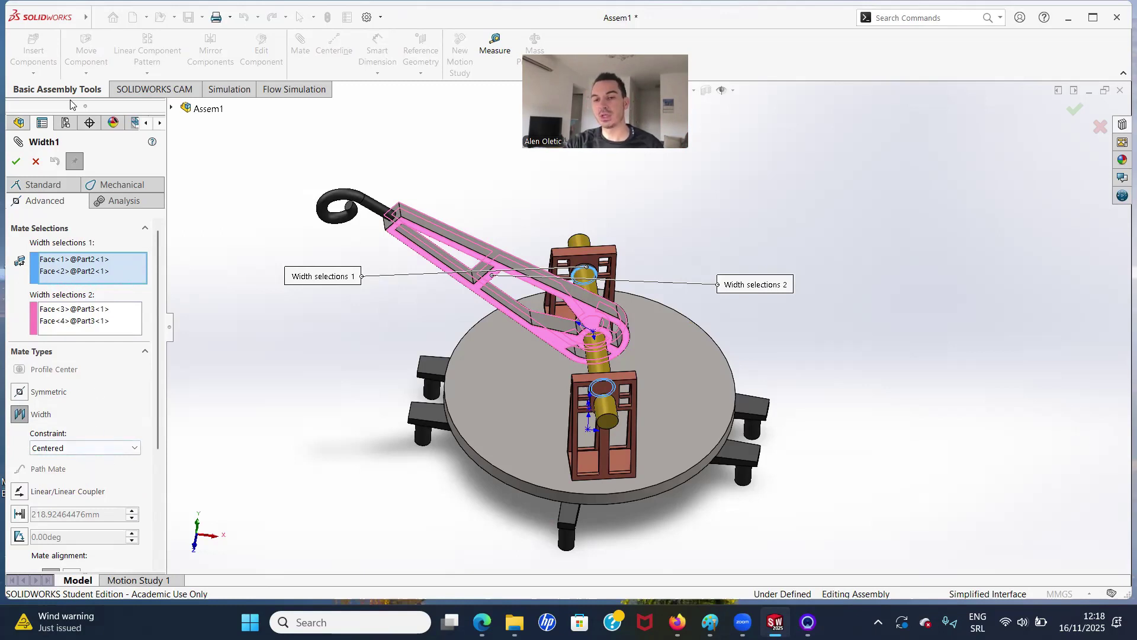
click(16, 161)
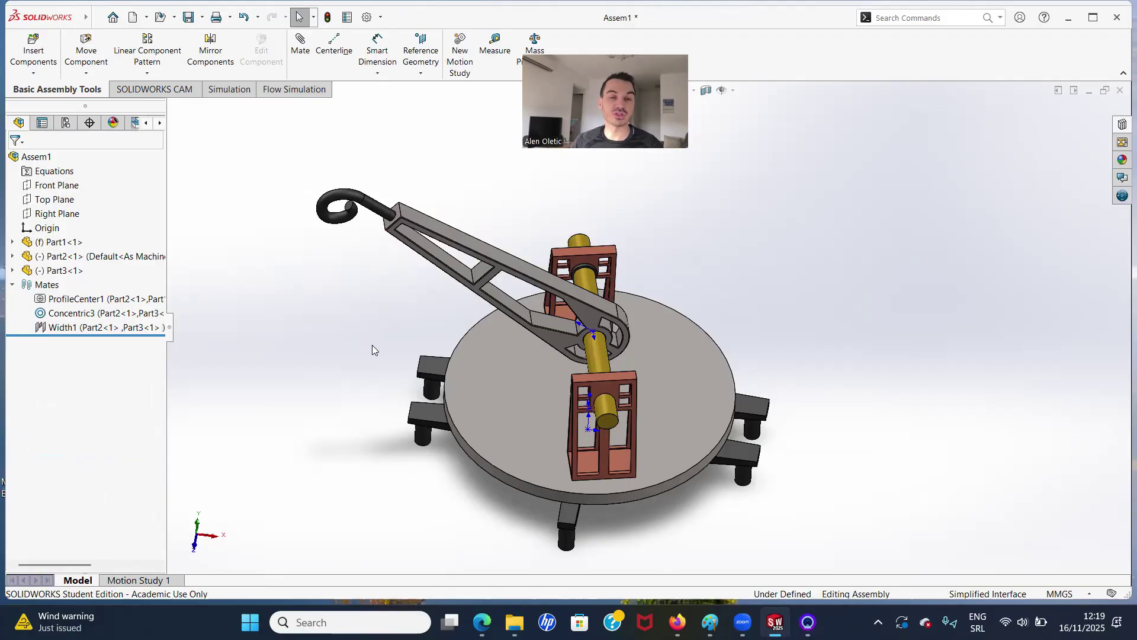